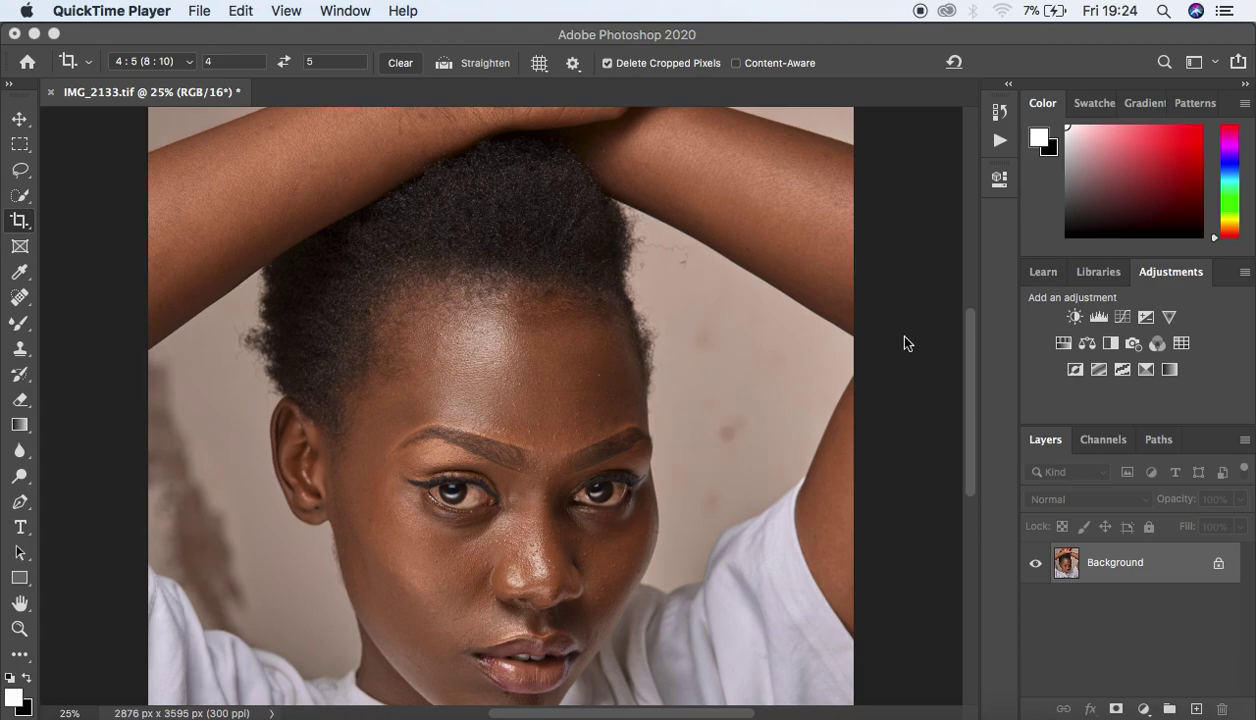
Step: Nudge the 4:5 crop on IMG_2133.tif, then switch to the Move tool
left_click_drag(968, 376, 968, 389)
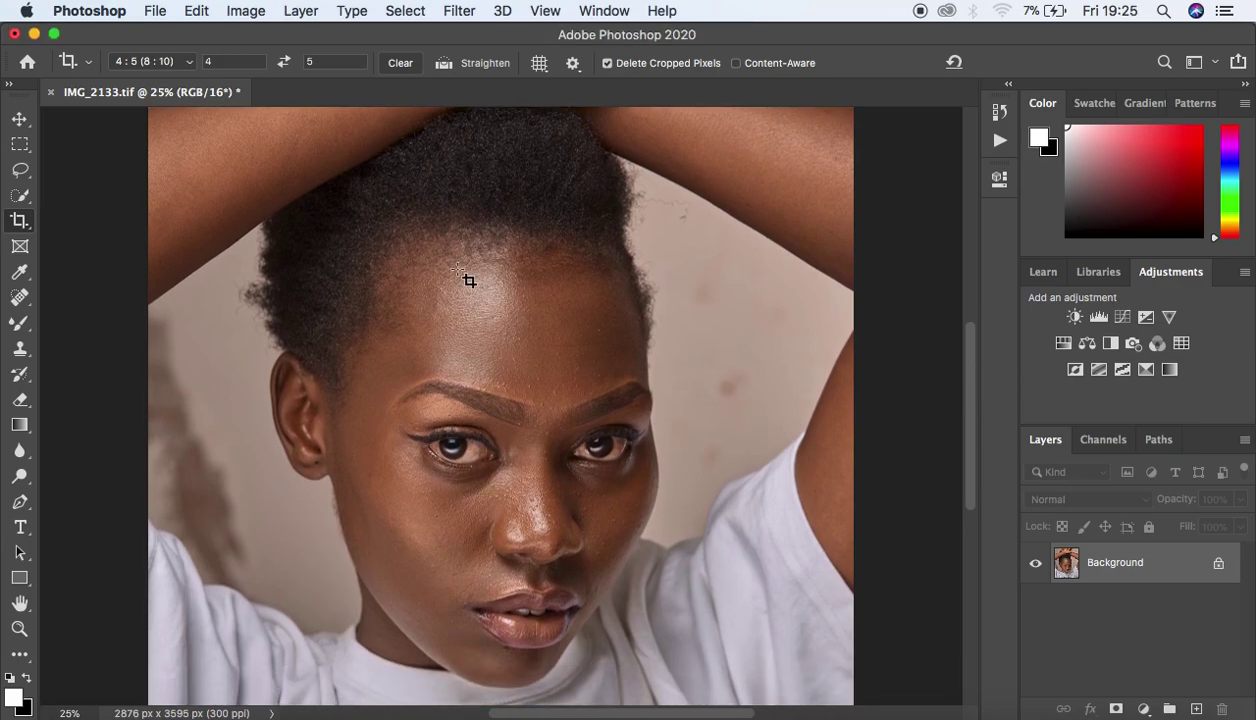
left_click(20, 120)
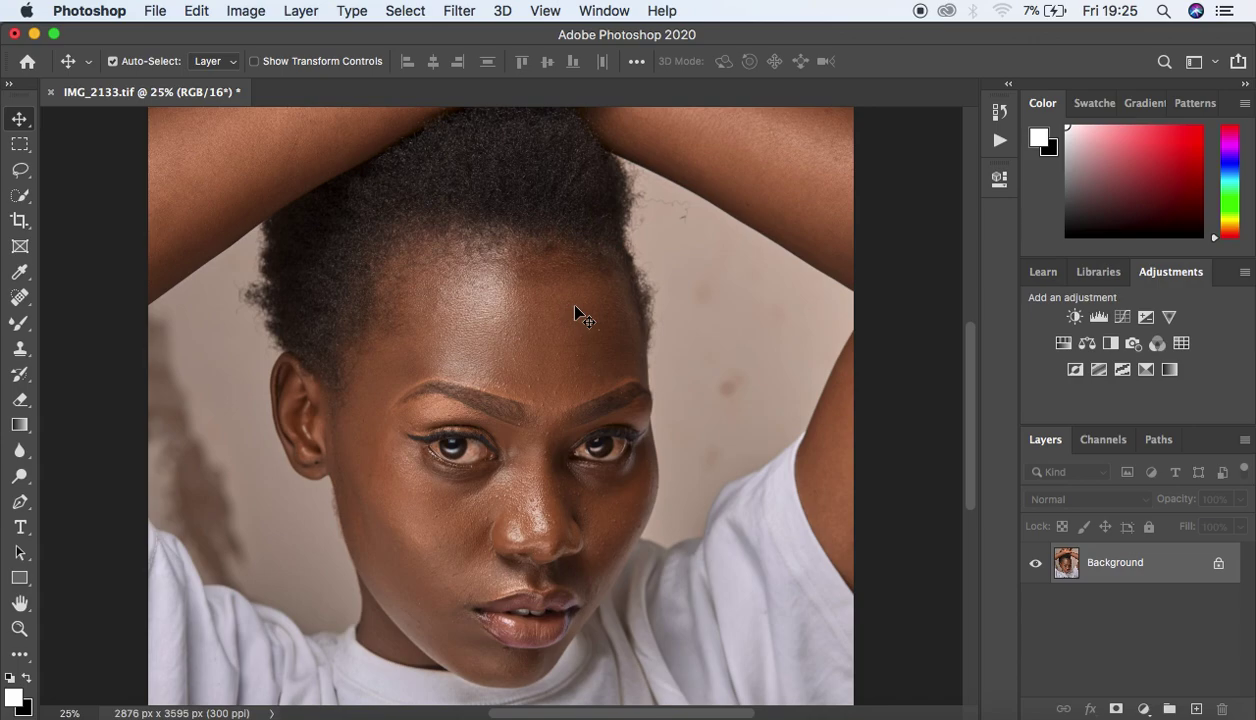
key("super+plus")
key("super+plus")
key("super+plus")
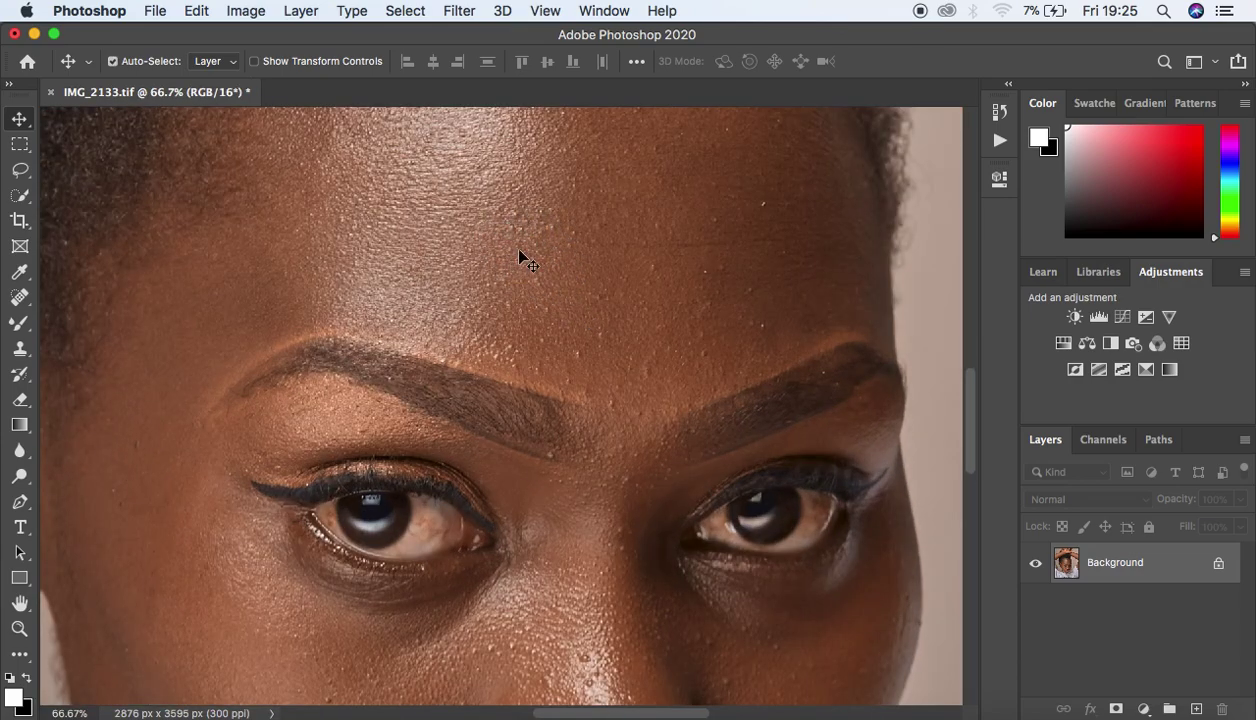
key("super+minus")
key("super+minus")
key("super+minus")
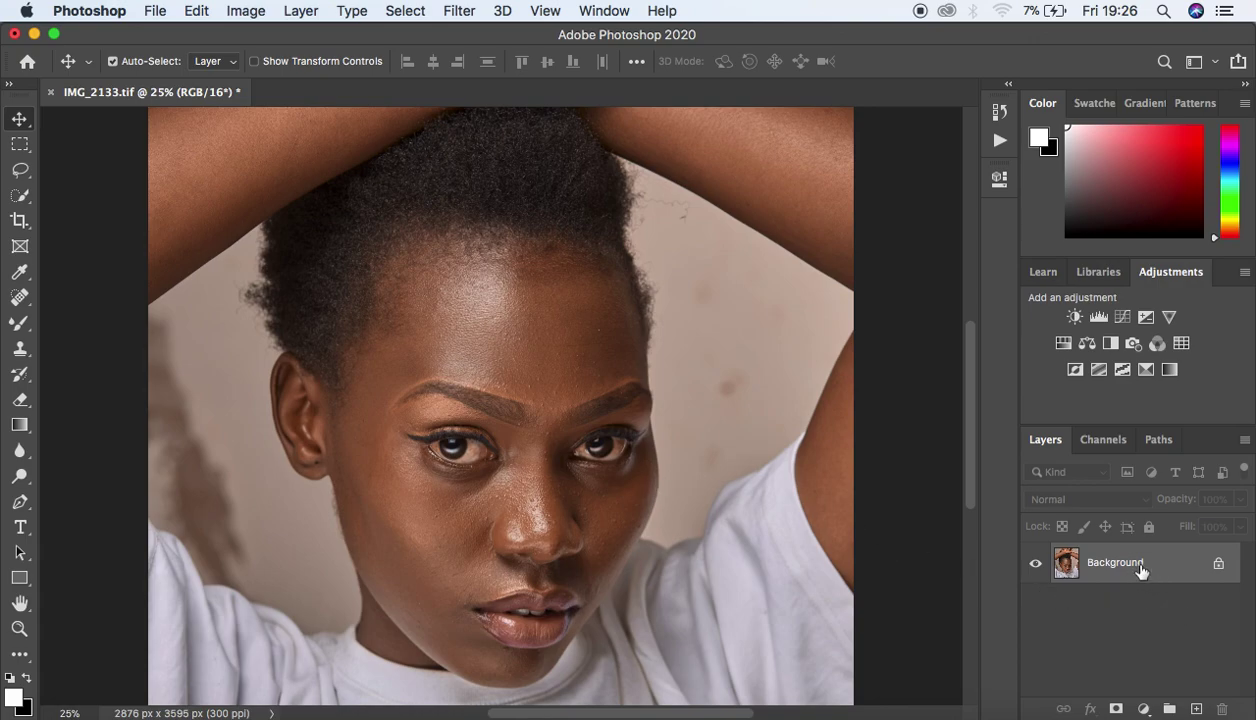
Step: Duplicate the background twice and name the copies LOW and HIGH, with HIGH on top
key("super+j")
key("super+j")
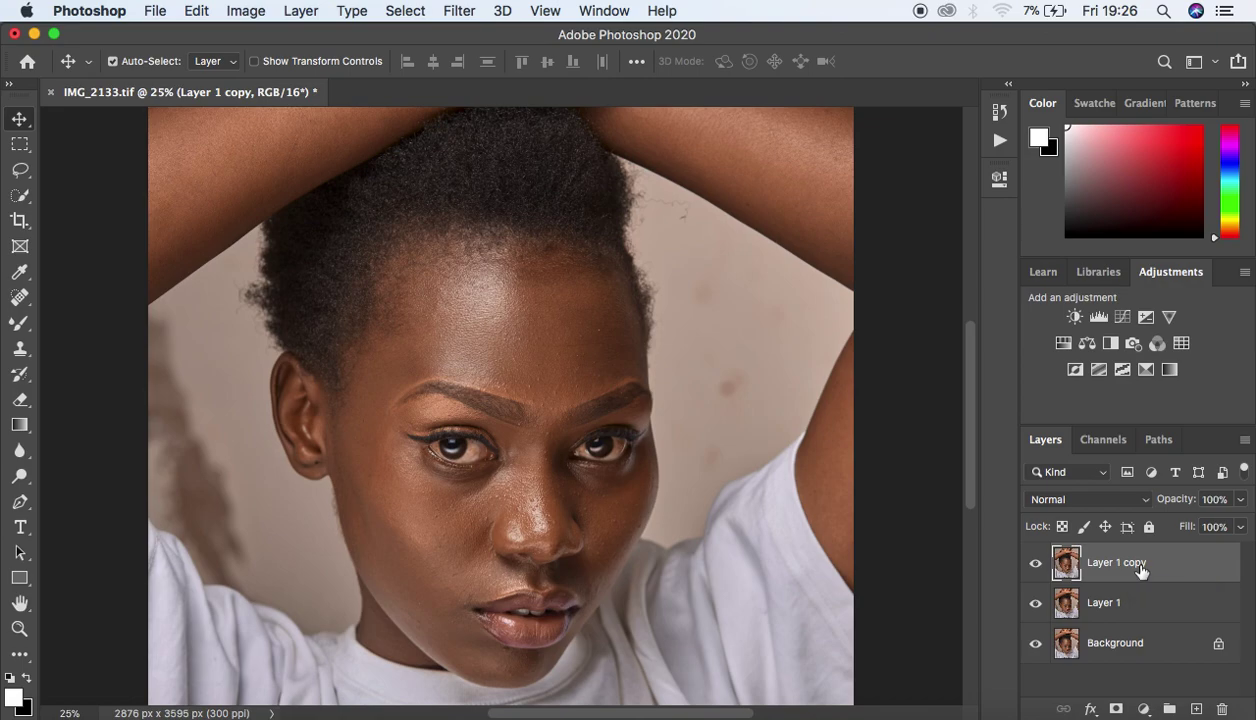
double_click(1103, 603)
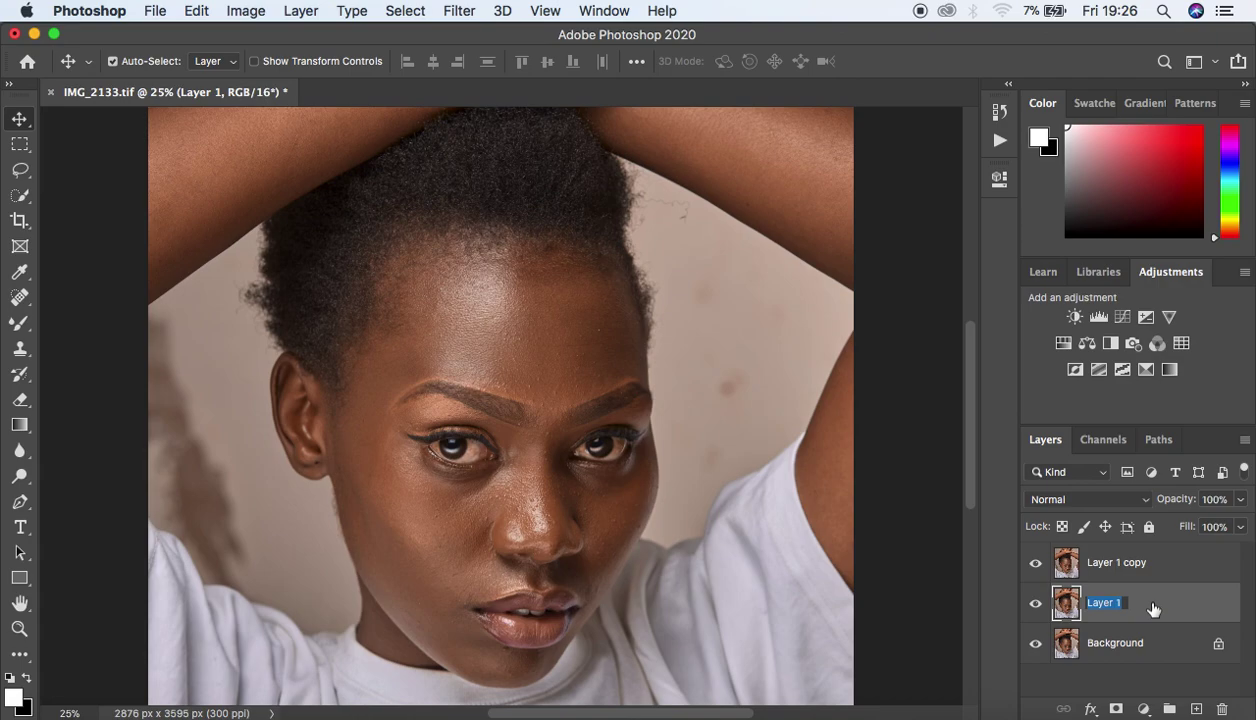
type("LOW")
double_click(1117, 562)
type("HIGH")
key("Return")
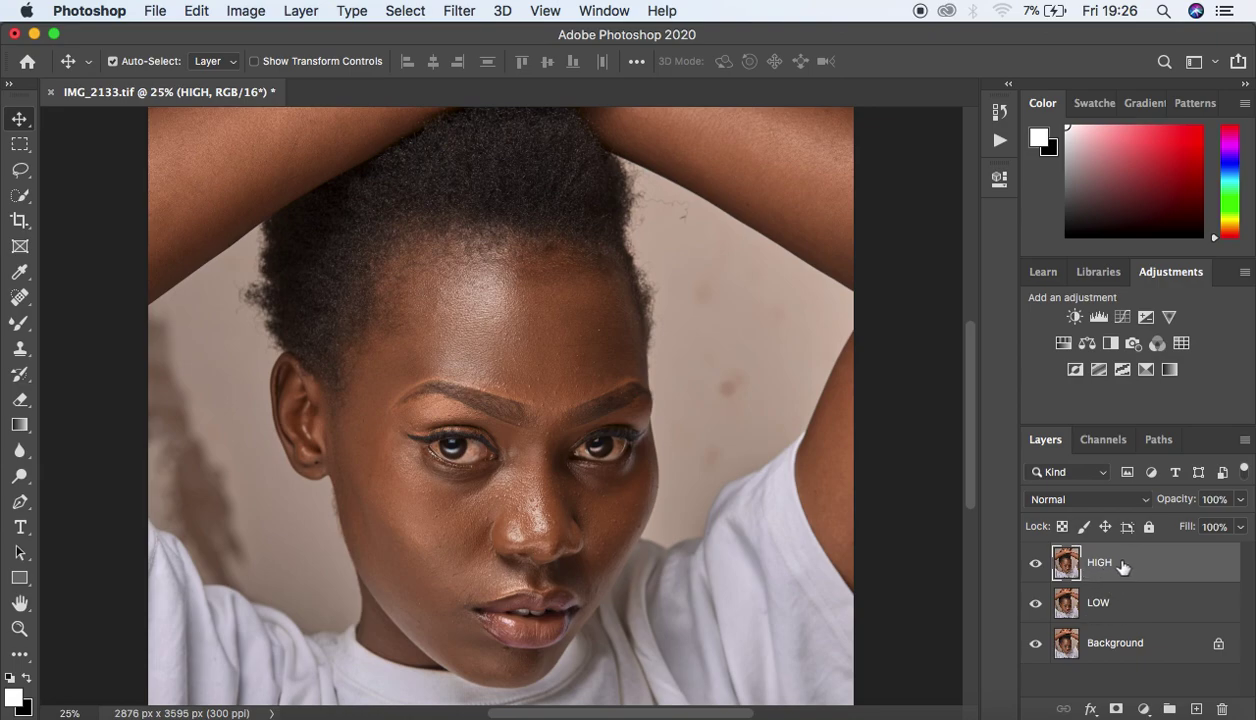
key("super")
key("super+equal")
key("super+minus")
key("super+minus")
key("super+minus")
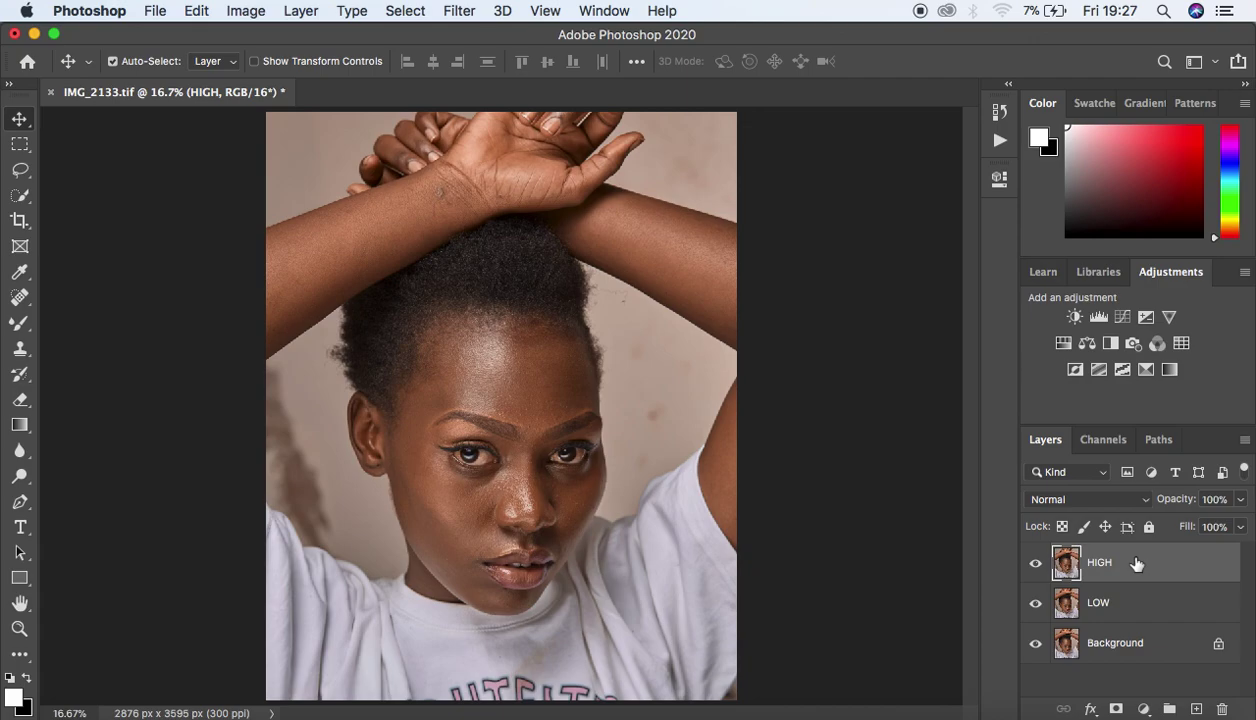
Step: Hide HIGH, select LOW, and open Gaussian Blur with the radius at 0.1 pixels
left_click(1036, 564)
left_click(1137, 605)
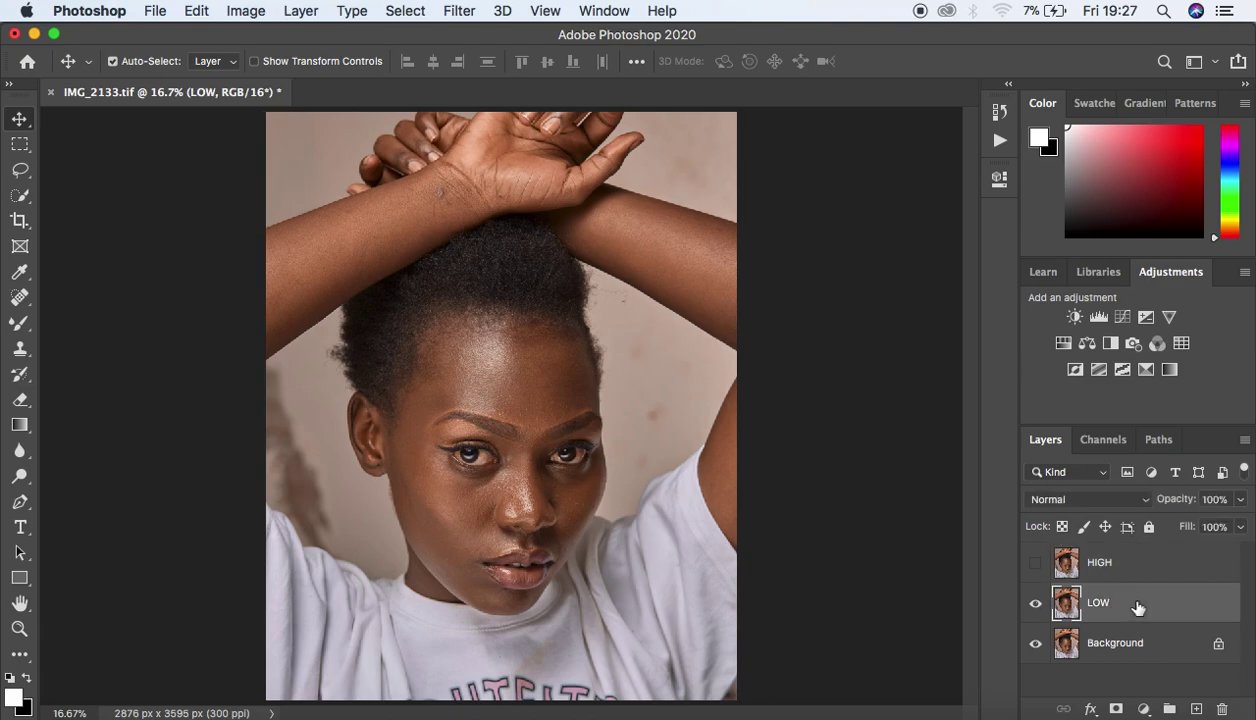
left_click(457, 12)
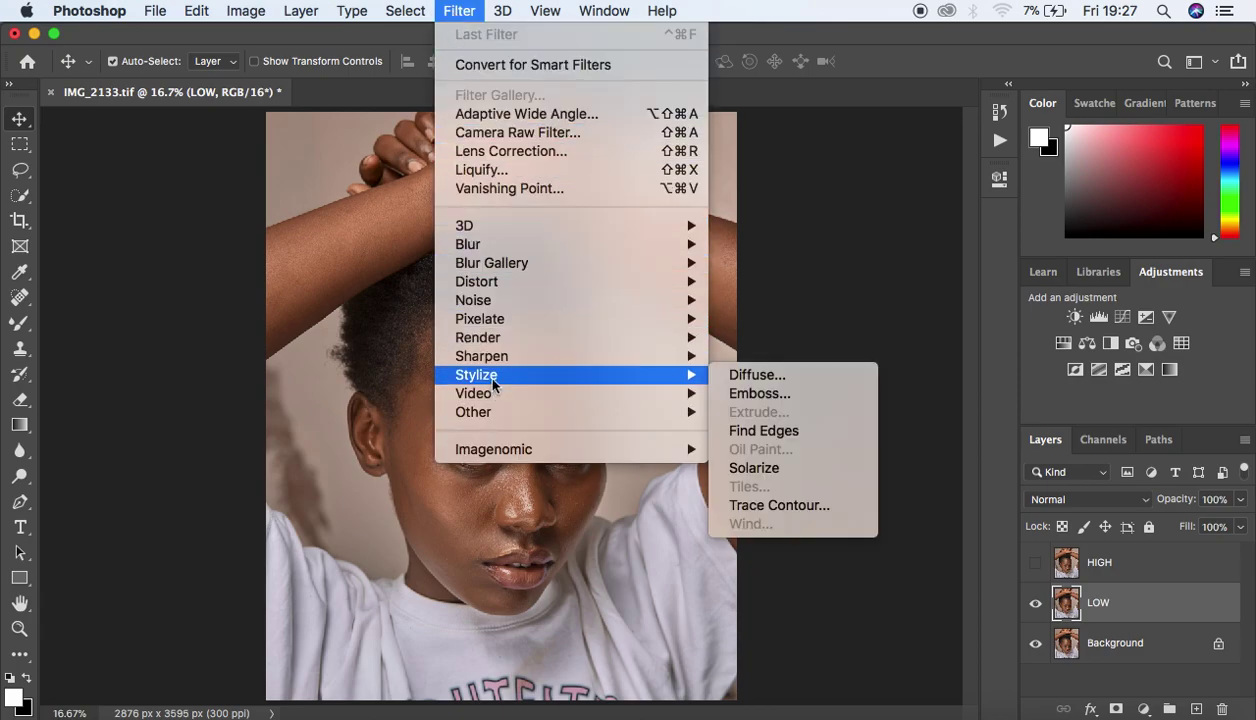
mouse_move(500, 246)
left_click(775, 318)
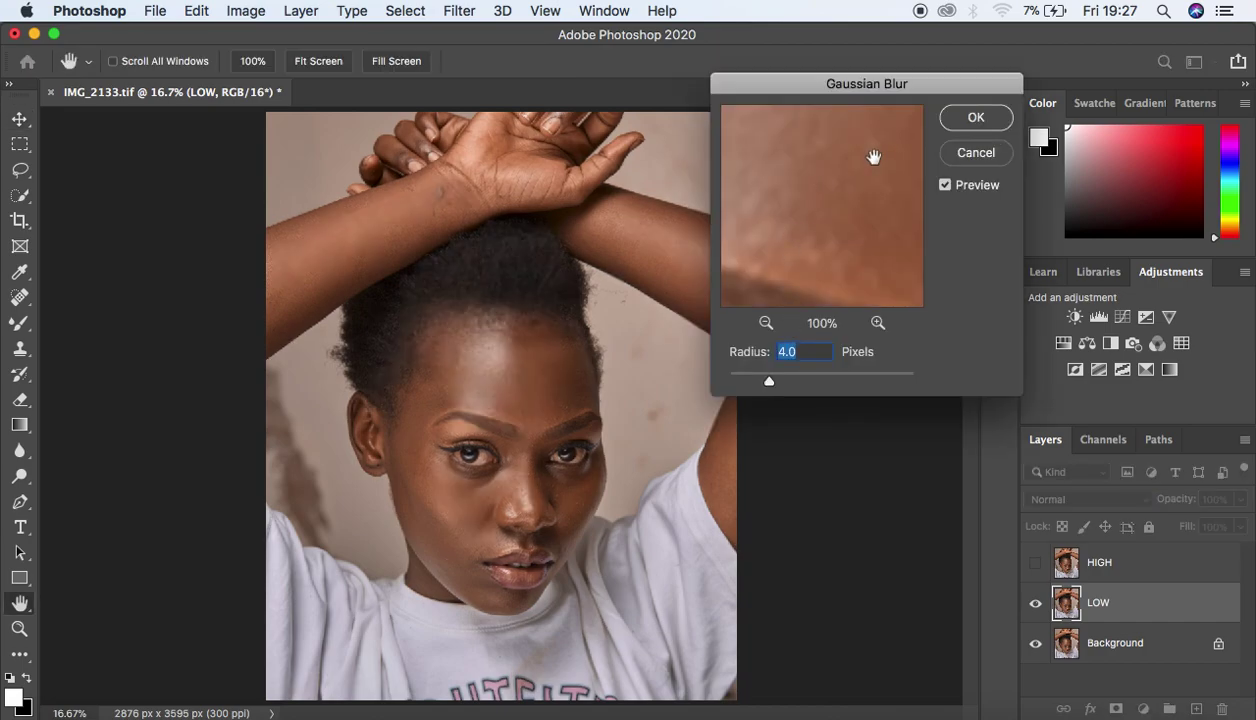
left_click_drag(767, 386, 723, 378)
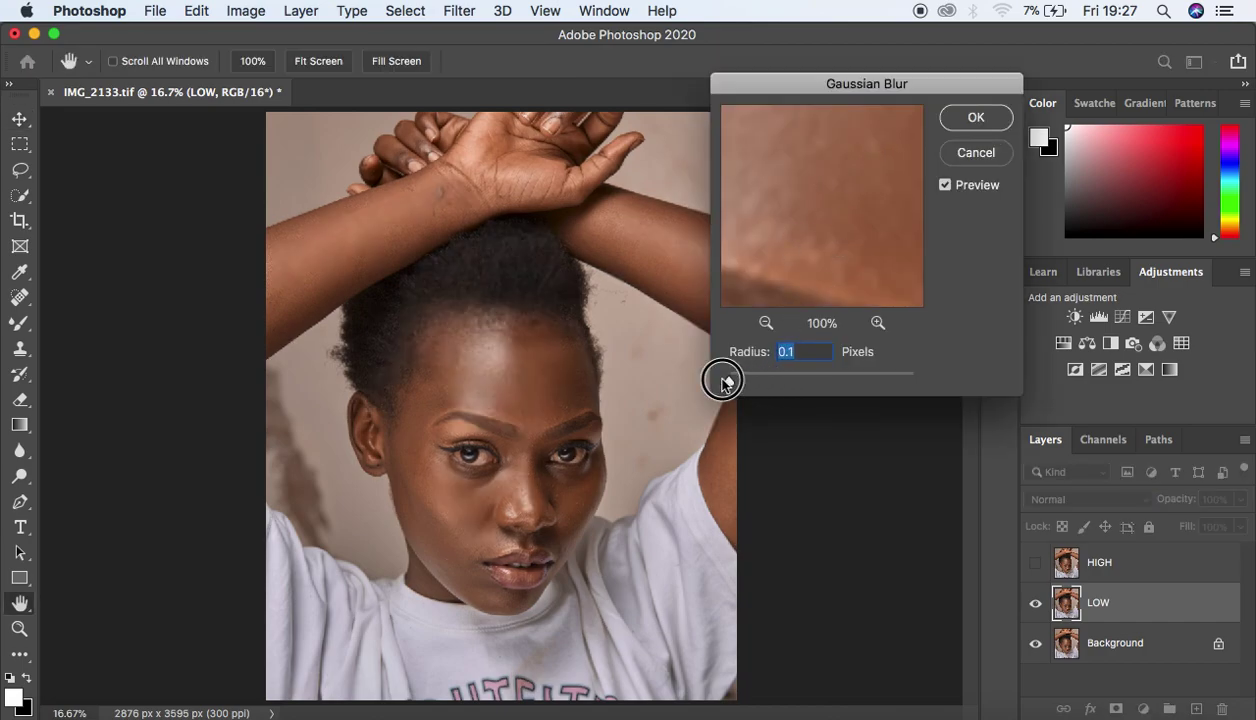
left_click_drag(866, 86, 892, 75)
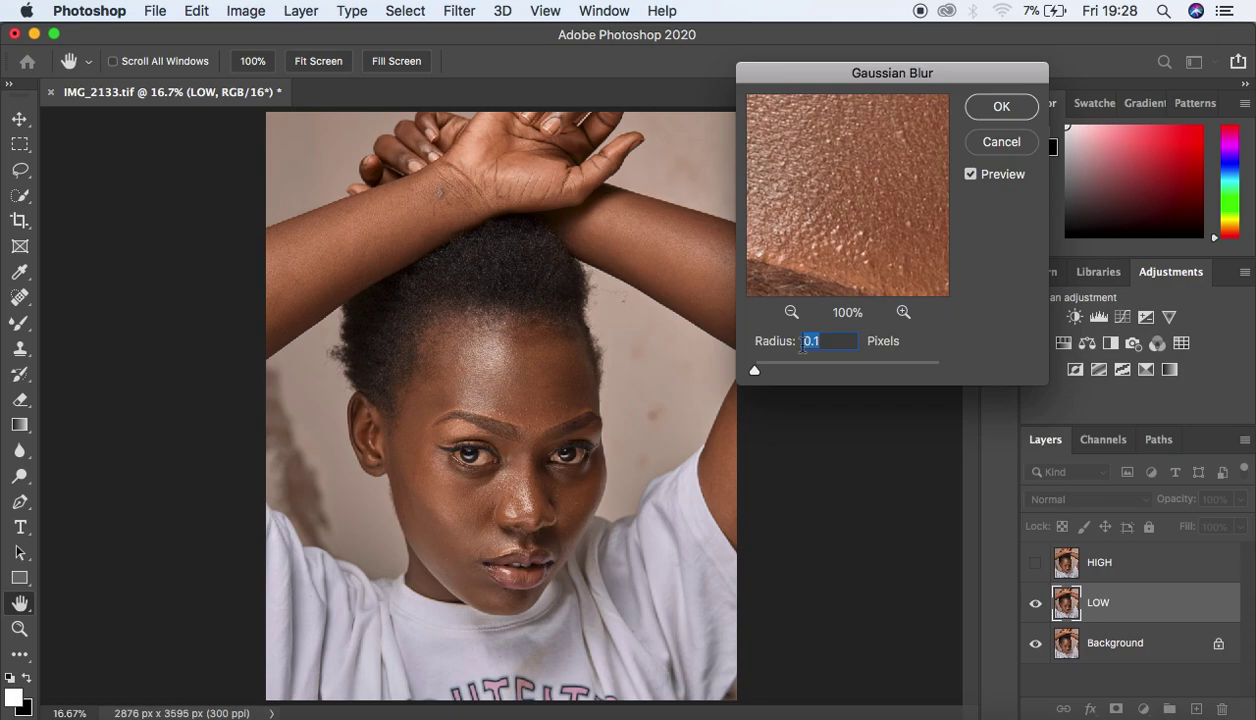
left_click(855, 78)
left_click_drag(855, 78, 873, 74)
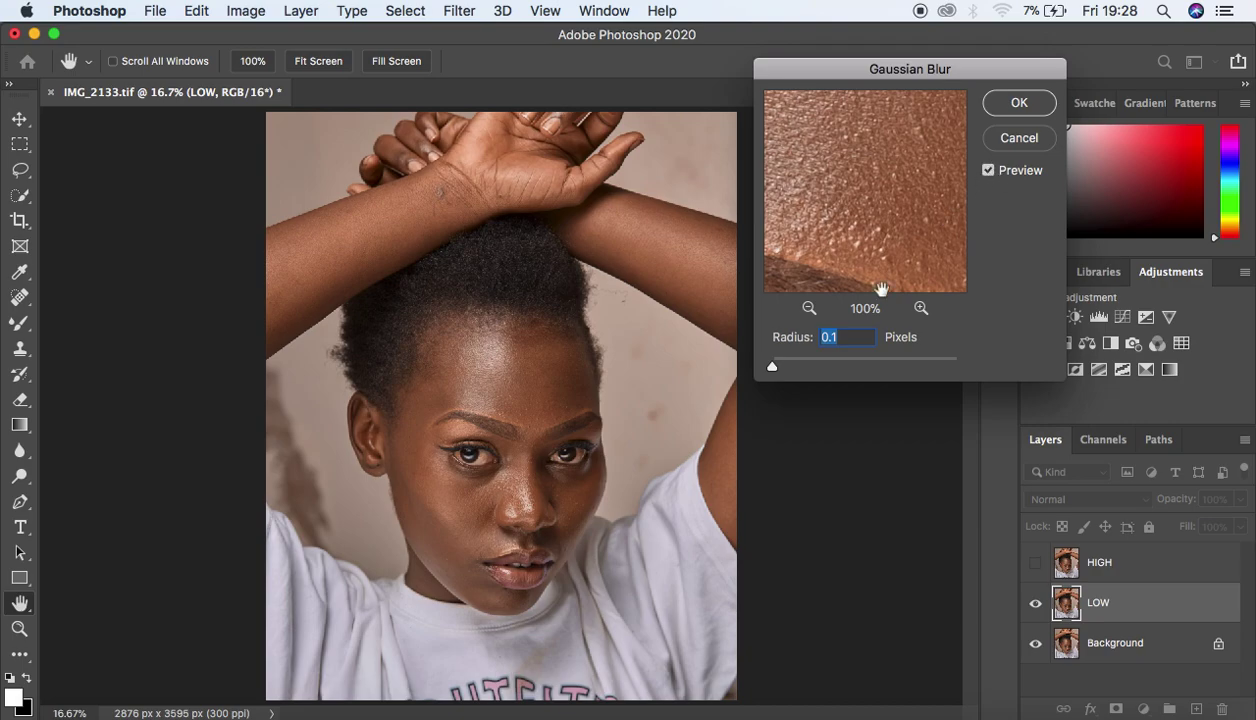
left_click(808, 309)
left_click(808, 309)
left_click(808, 310)
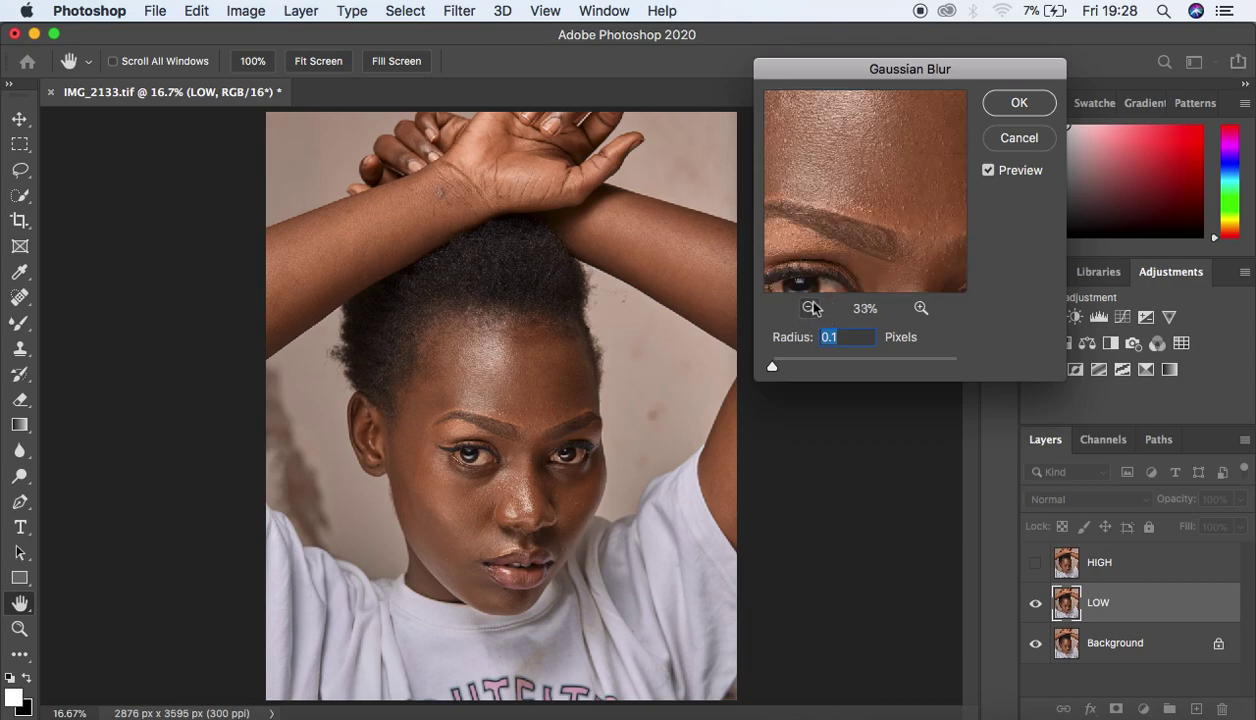
left_click_drag(872, 242, 833, 171)
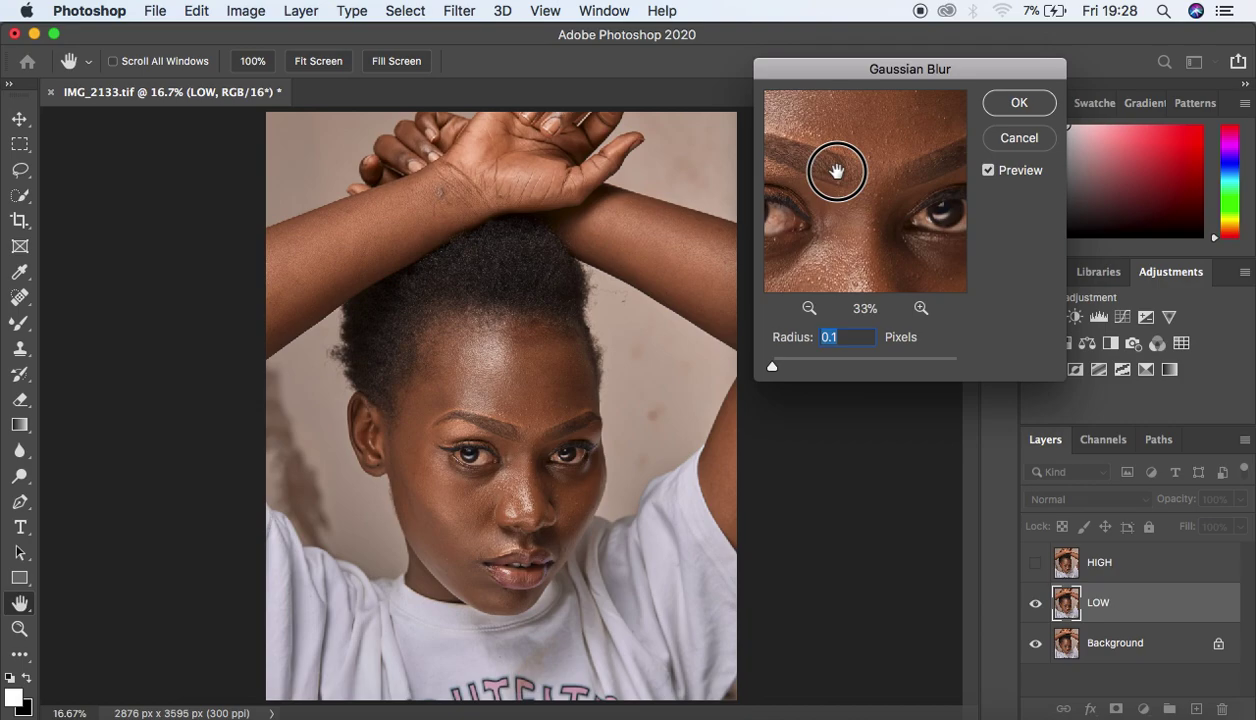
left_click_drag(869, 224, 909, 113)
left_click(921, 308)
left_click_drag(833, 235, 809, 217)
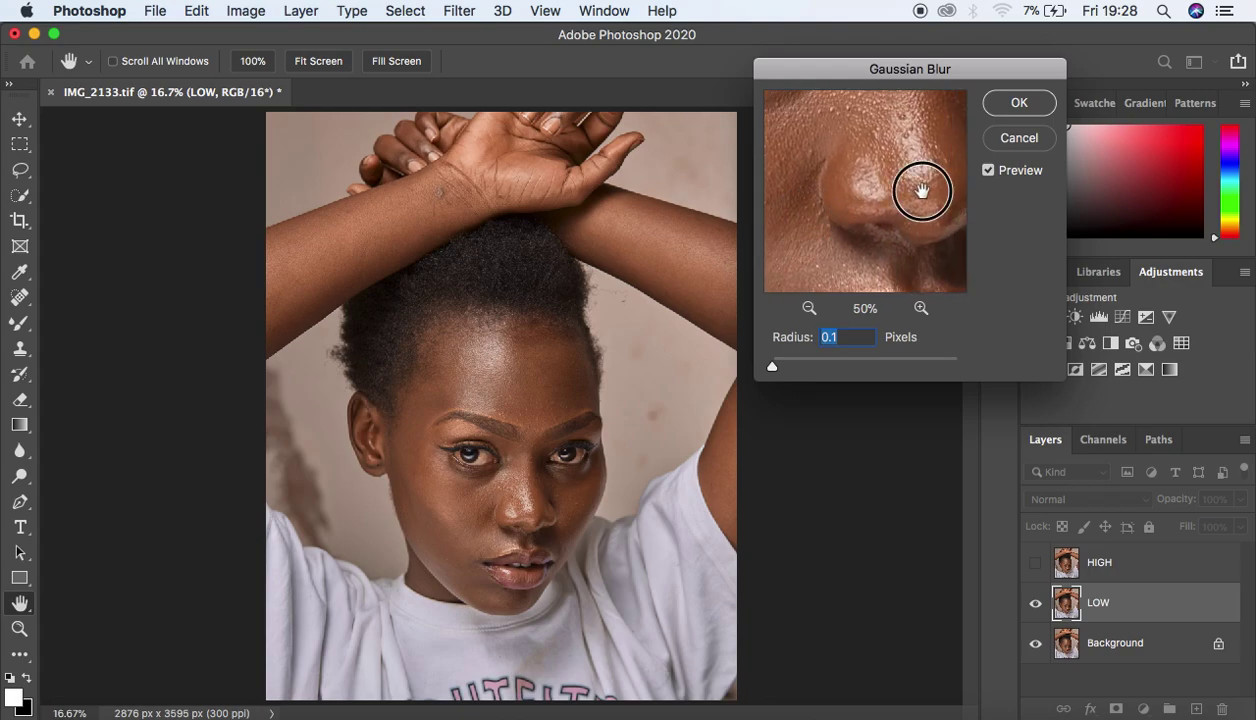
left_click_drag(925, 190, 765, 247)
left_click_drag(841, 185, 964, 213)
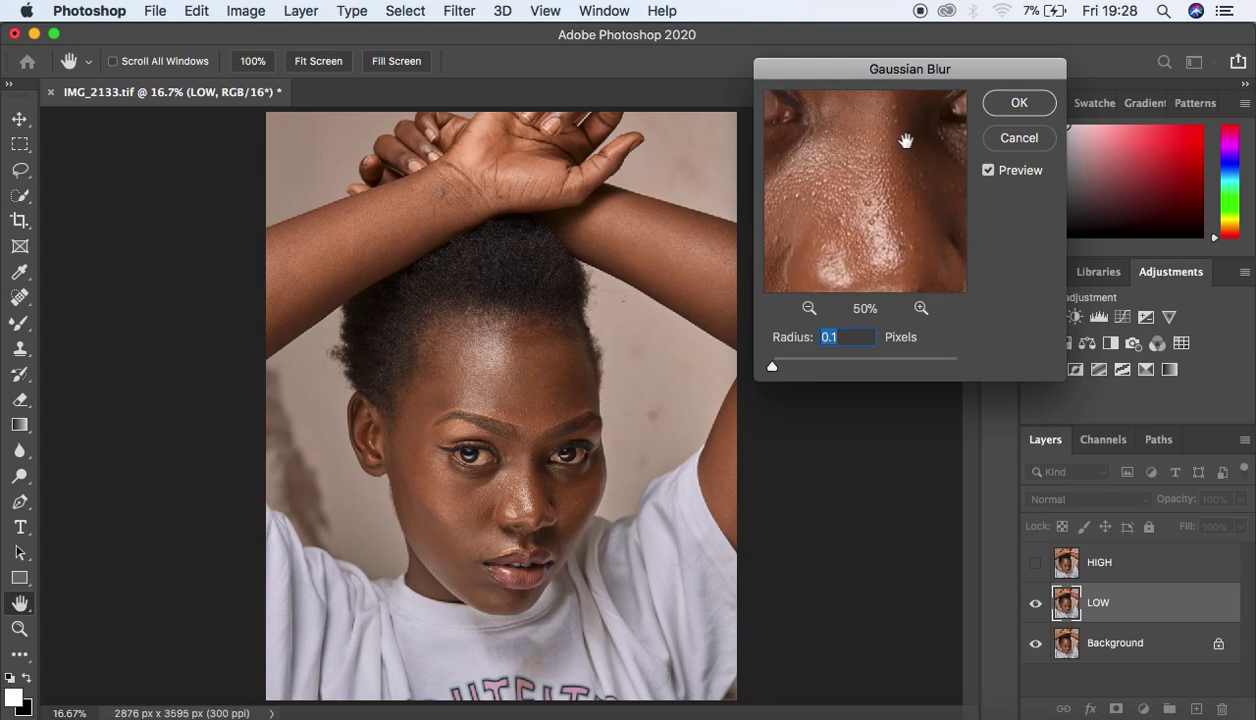
left_click_drag(889, 138, 917, 252)
left_click_drag(852, 138, 892, 132)
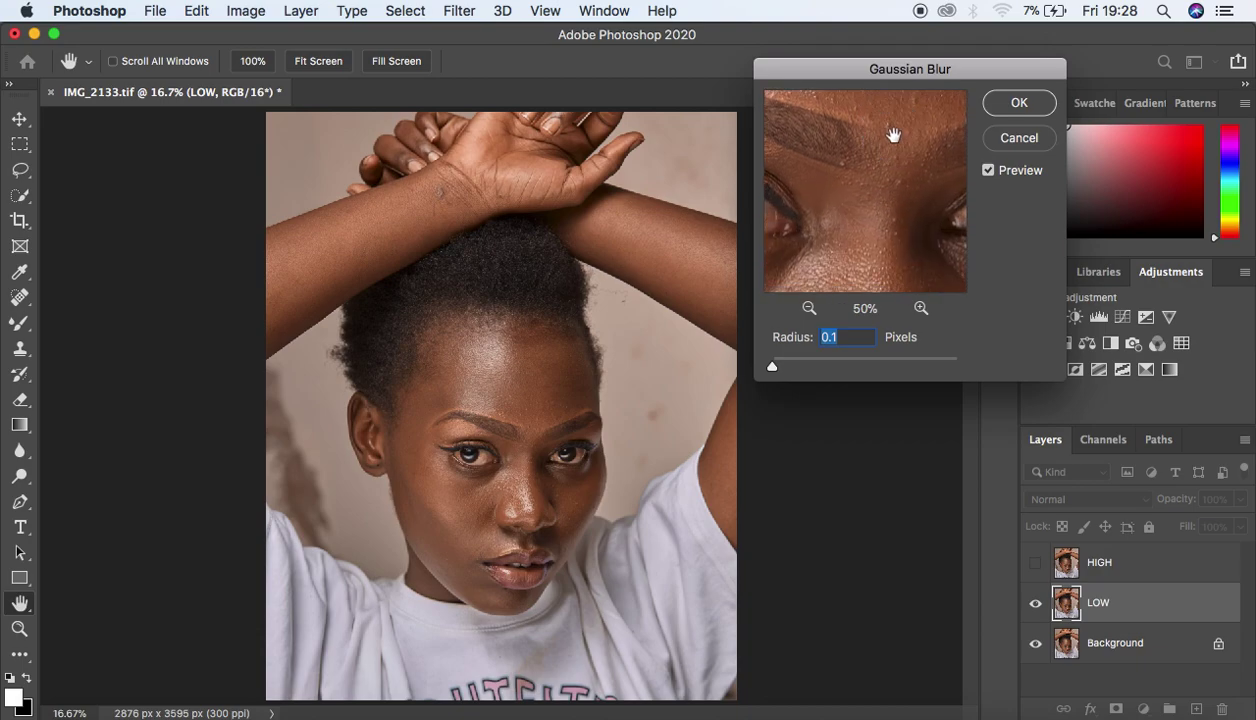
left_click_drag(892, 255, 886, 160)
left_click_drag(882, 232, 878, 177)
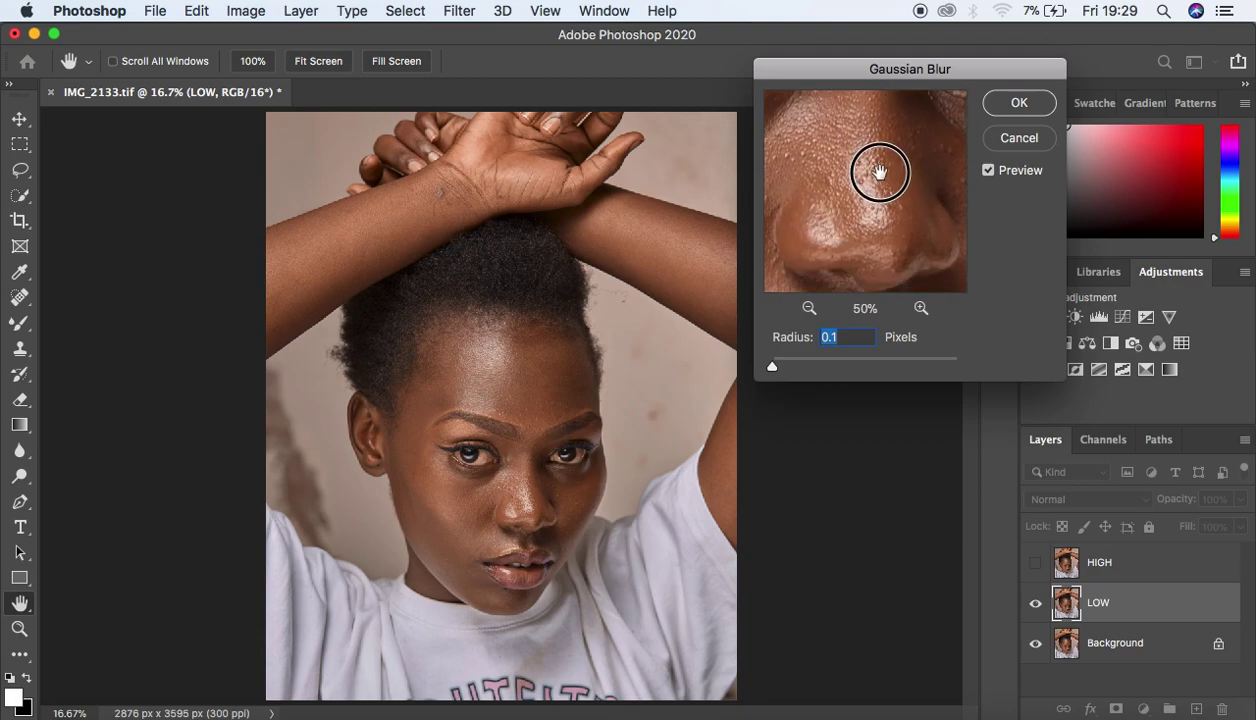
left_click_drag(882, 222, 878, 286)
left_click_drag(878, 174, 878, 202)
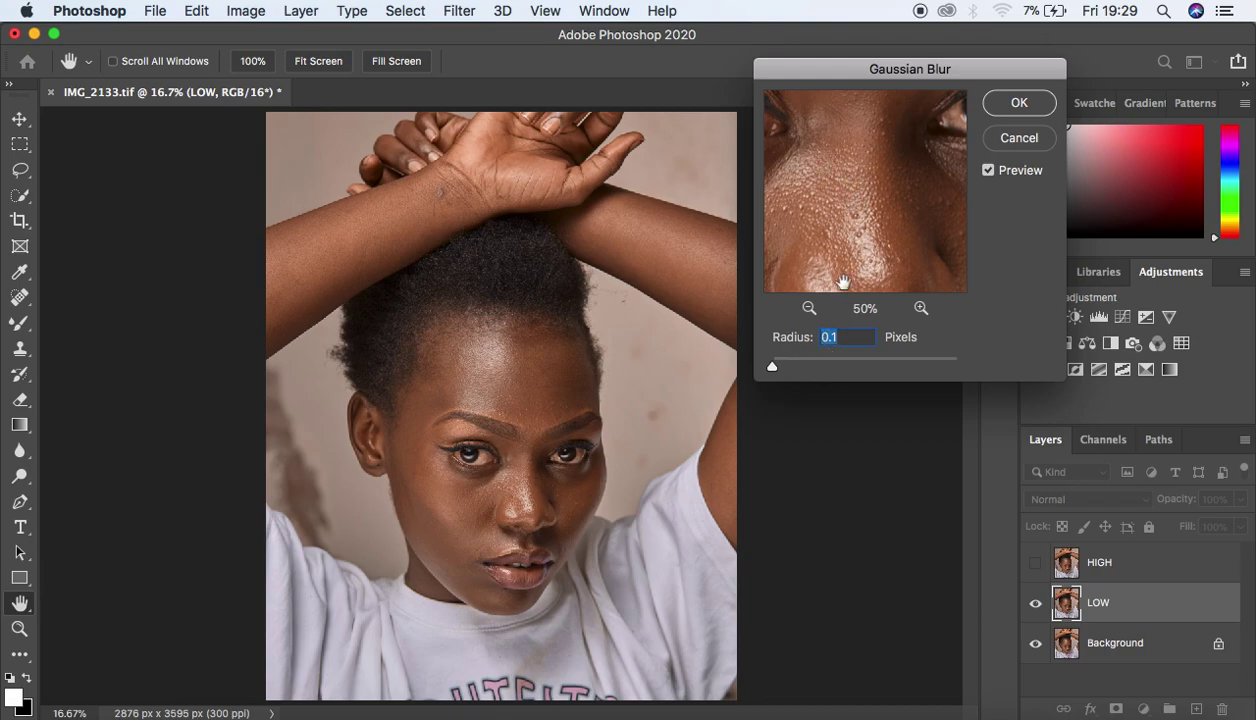
Step: Gradually raise the blur radius to about 5.4 with the preview zoomed to 33%
left_click(771, 368)
left_click_drag(771, 368, 779, 371)
left_click_drag(779, 371, 788, 363)
left_click_drag(791, 369, 799, 372)
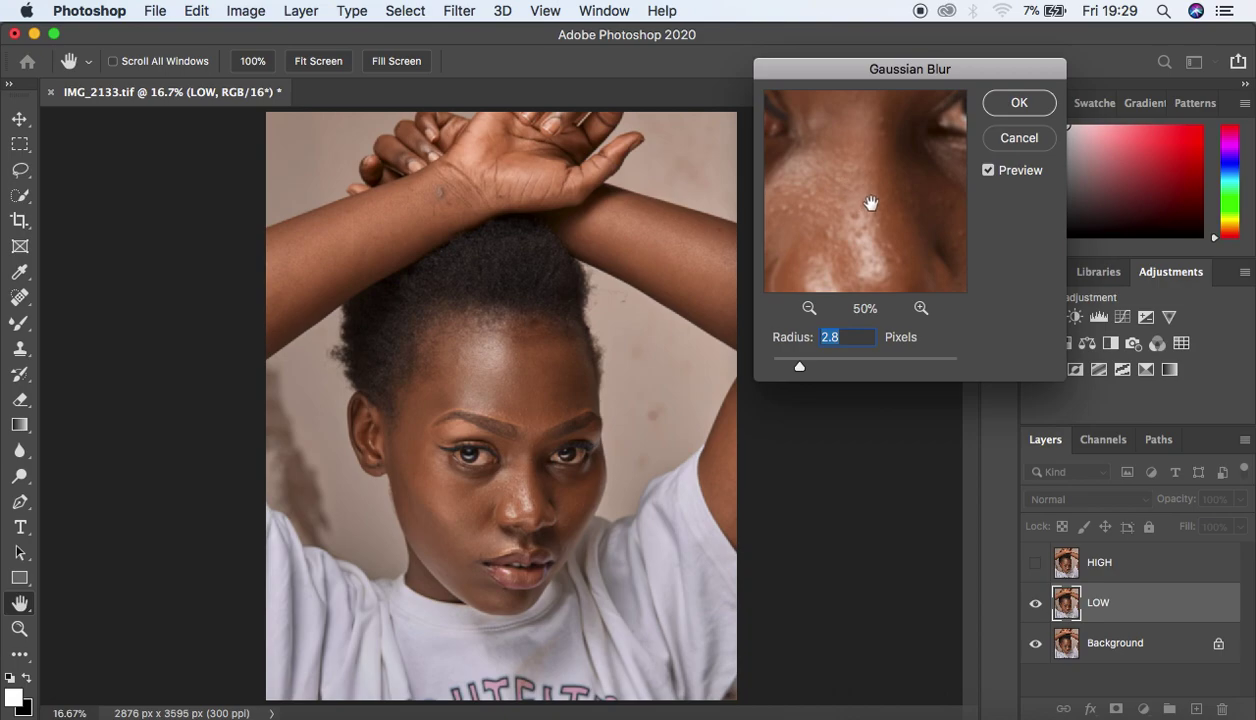
left_click_drag(799, 370, 804, 368)
left_click(547, 457)
left_click(811, 309)
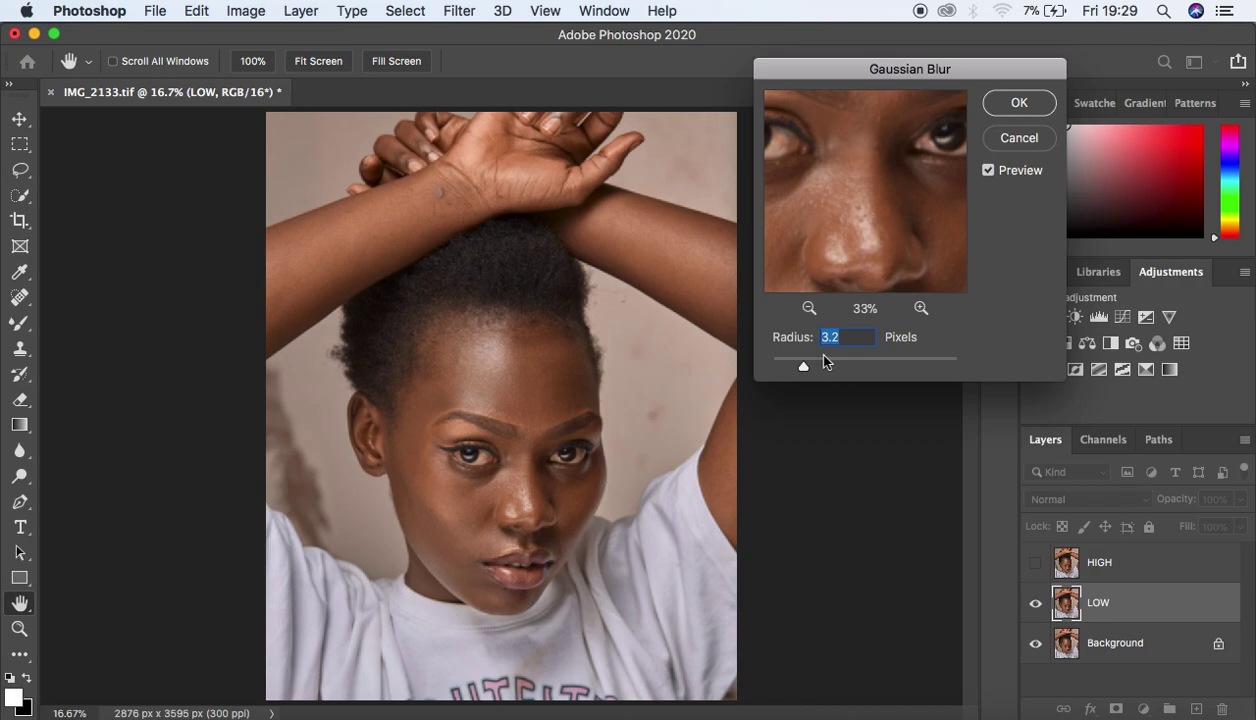
left_click_drag(803, 368, 818, 370)
left_click_drag(821, 369, 834, 372)
left_click(825, 370)
Step: Set the radius to 8.0 pixels and compare blurred and unblurred skin around eye, forehead and nose
left_click(861, 193)
left_click_drag(835, 372, 838, 370)
mouse_move(847, 230)
left_mouse_down()
mouse_move(850, 196)
mouse_move(838, 225)
left_mouse_up()
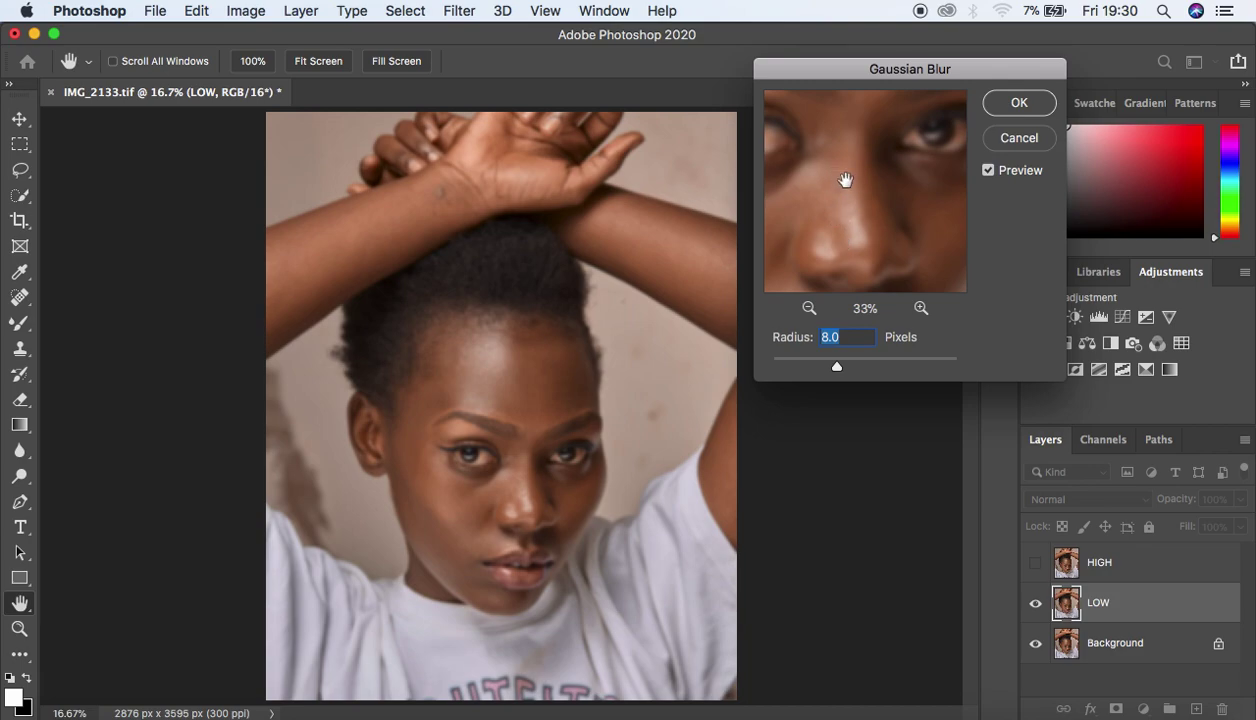
mouse_move(838, 202)
left_mouse_down()
mouse_move(928, 185)
mouse_move(838, 200)
left_mouse_up()
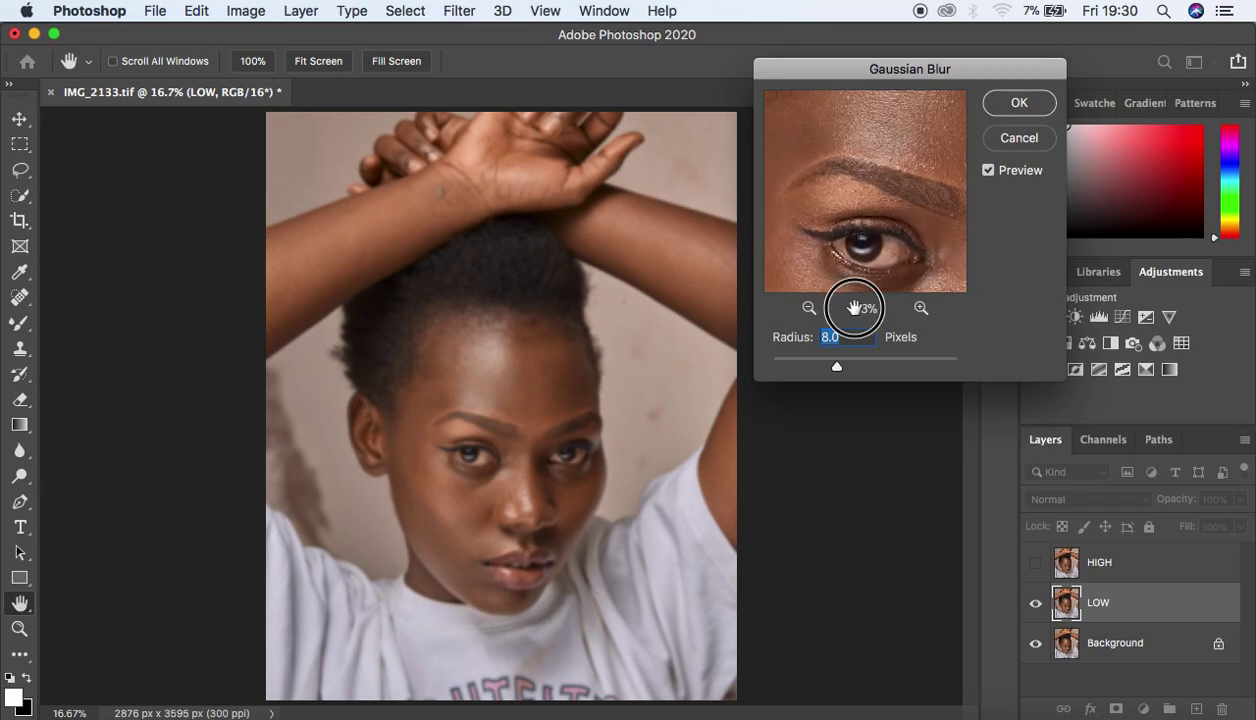
left_click_drag(883, 154, 813, 224)
left_click_drag(933, 209, 889, 149)
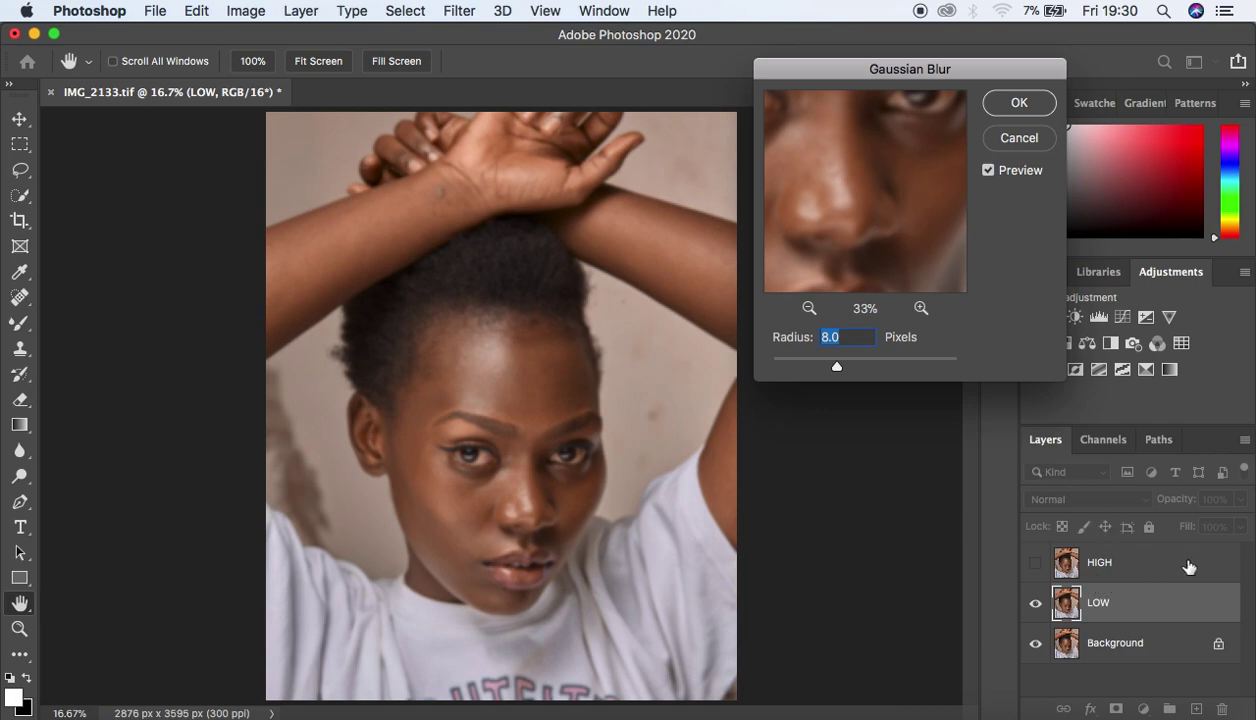
left_click_drag(840, 185, 900, 180)
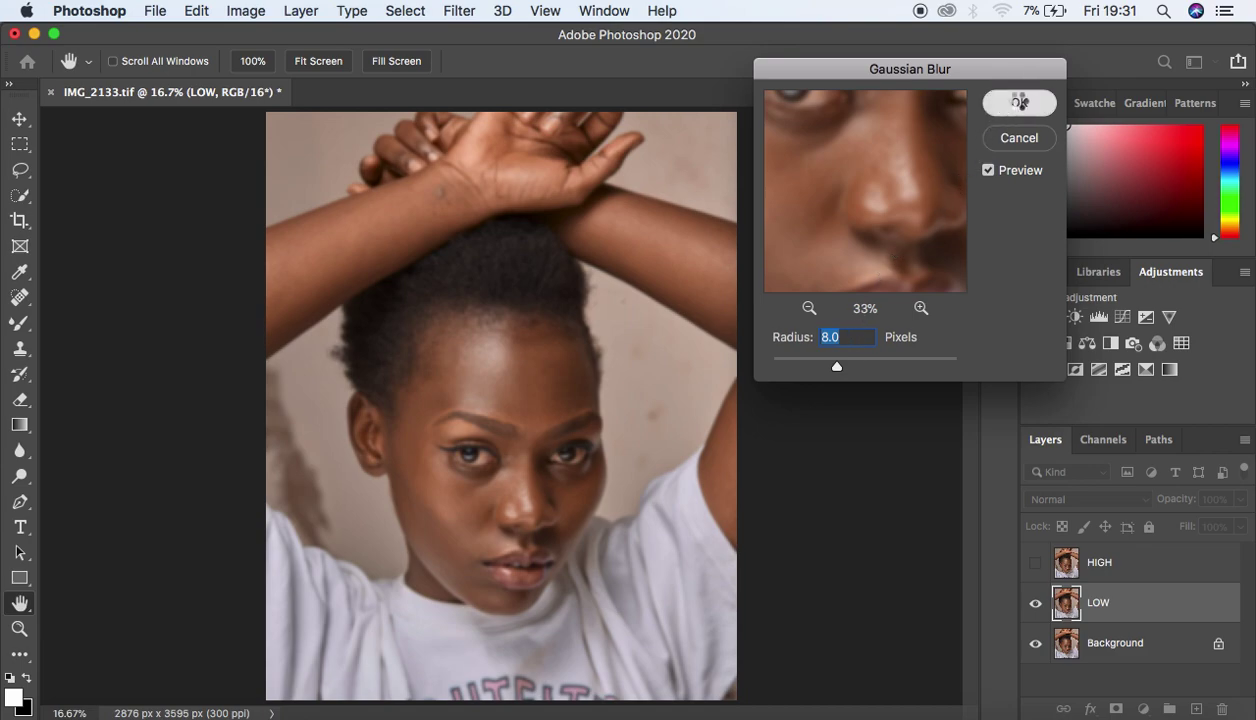
Step: Apply the 8.0-pixel blur to LOW, zoom out to 16.7%, and select the HIGH layer
left_click(1019, 104)
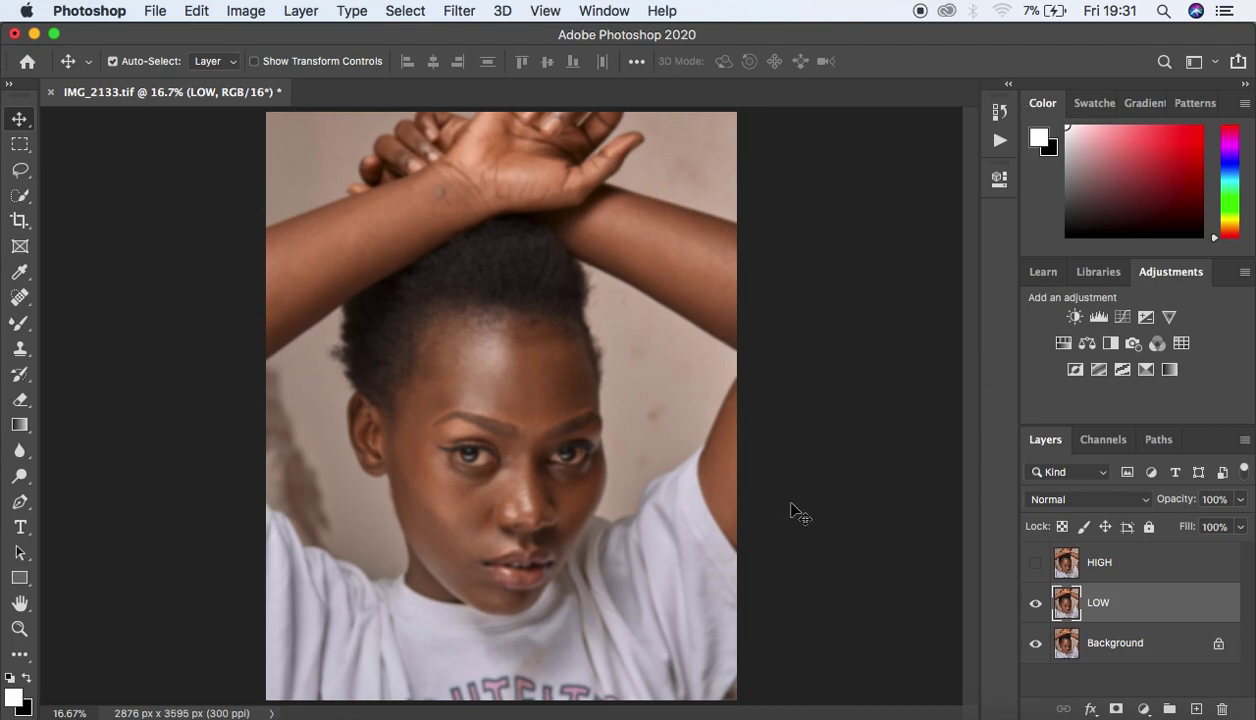
key("super+plus")
key("super+plus")
key("super+minus")
key("super+minus")
key("super+plus")
key("super+plus")
key("super+plus")
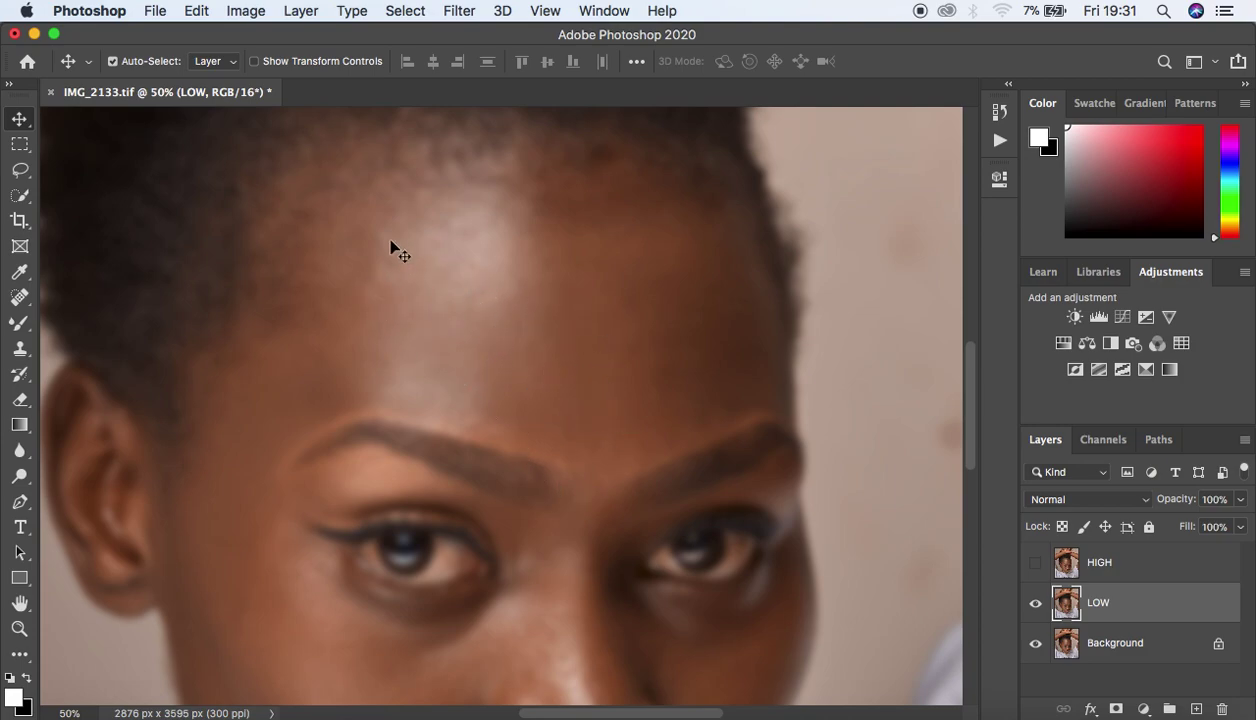
key("super+minus")
key("super+minus")
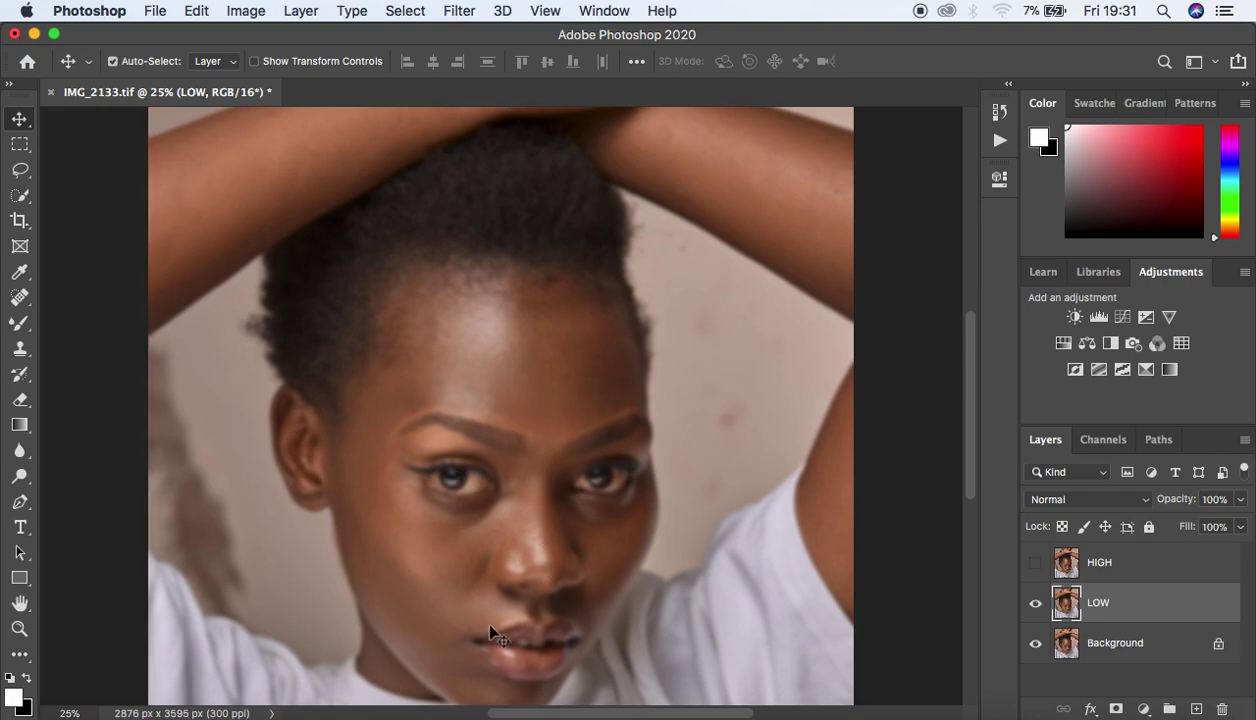
key("super+minus")
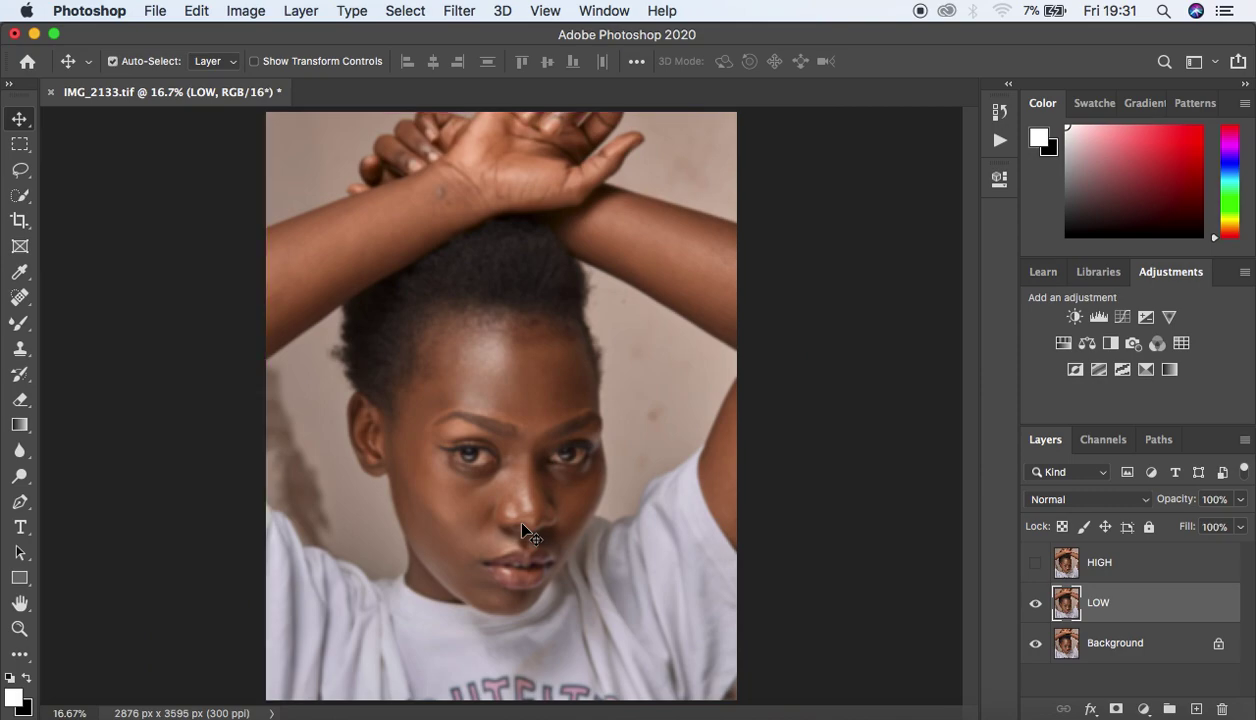
left_click(1128, 567)
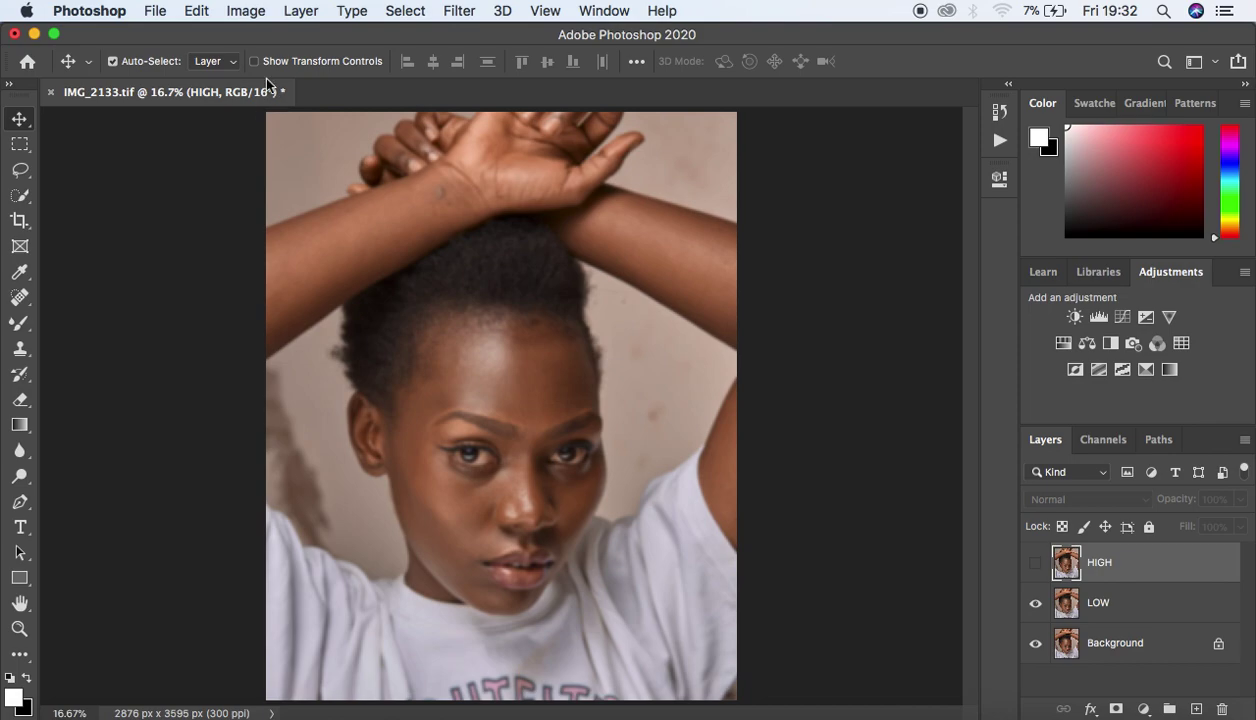
Step: Make the HIGH layer visible again over the blurred LOW layer, with the Image menu open
left_click(241, 14)
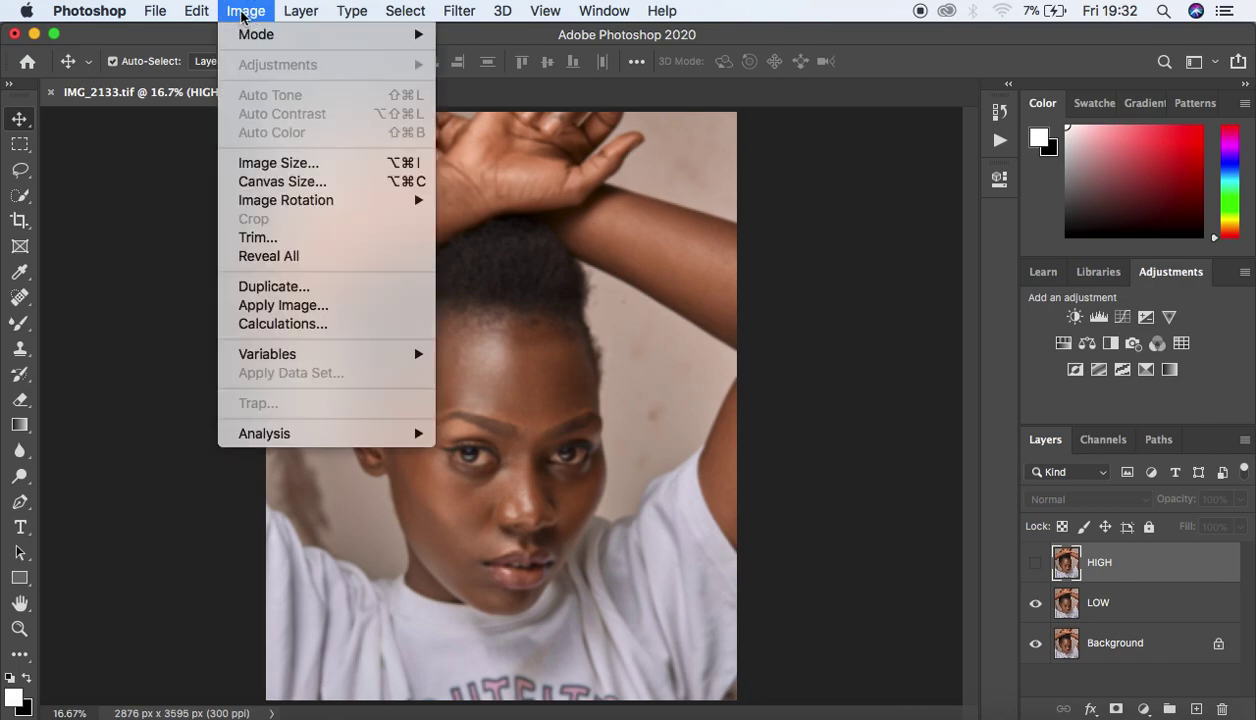
mouse_move(255, 40)
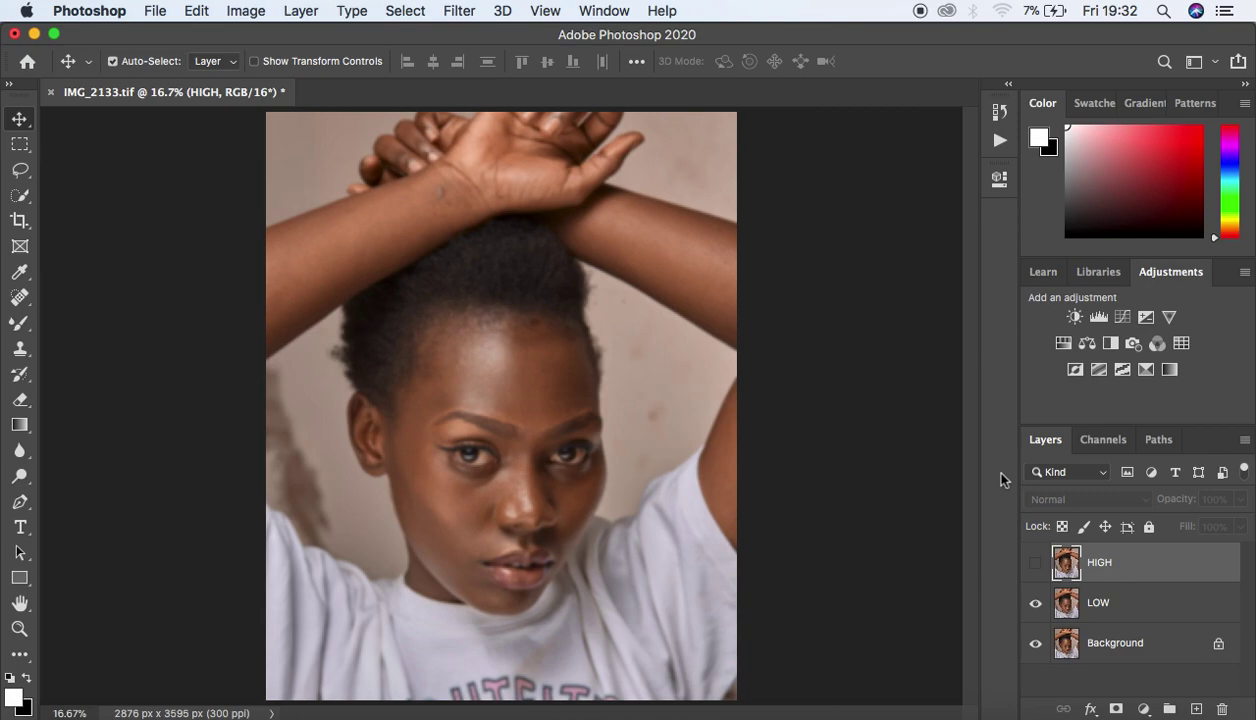
left_click(1035, 563)
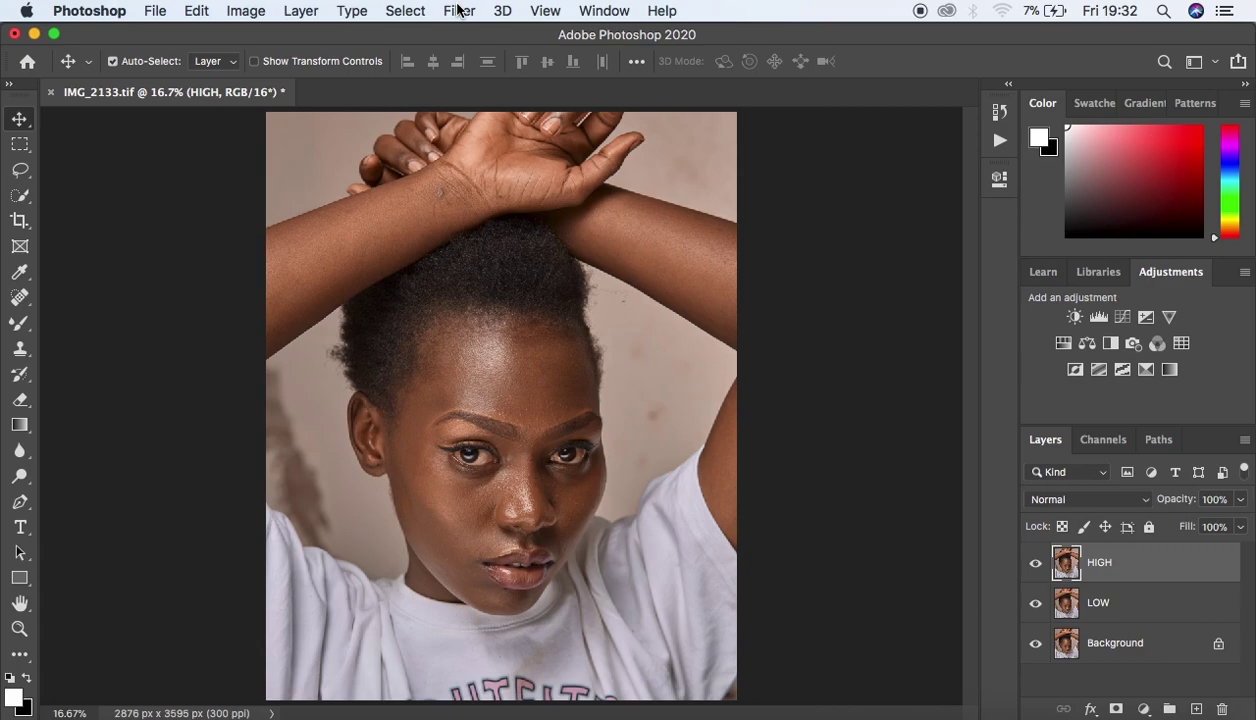
left_click(246, 12)
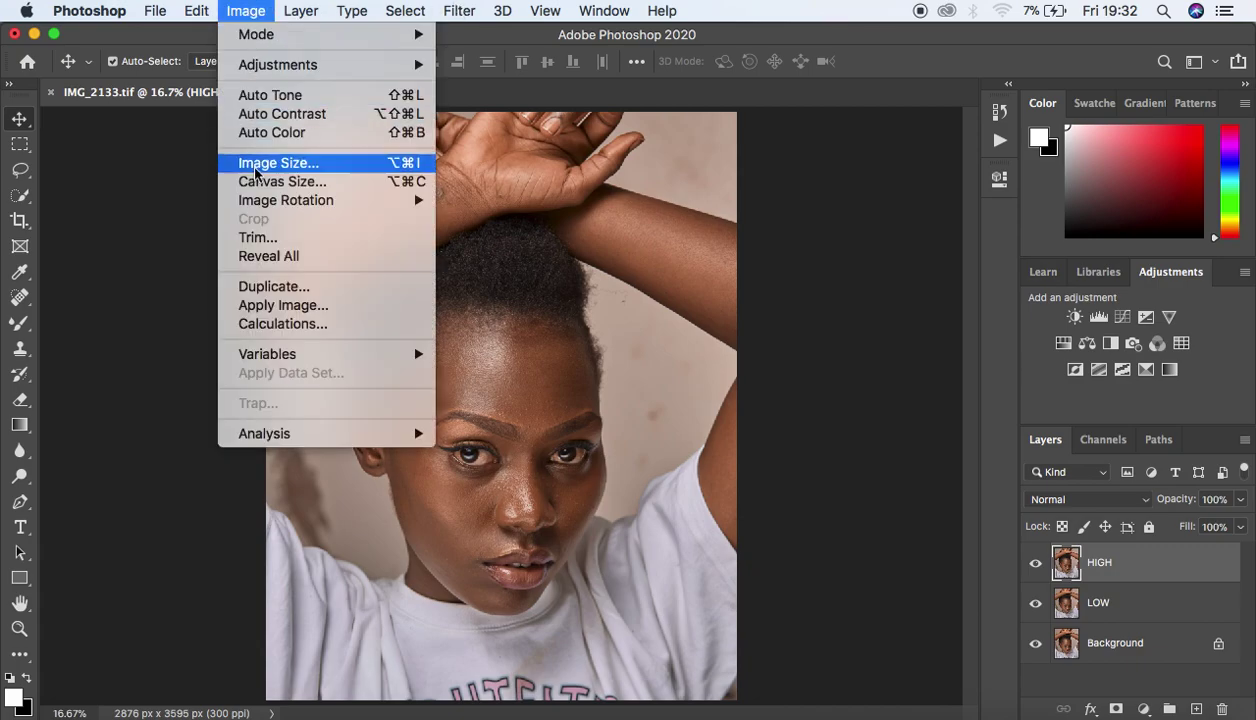
Step: Open Apply Image on the HIGH layer and choose LOW as the source layer
left_click(290, 305)
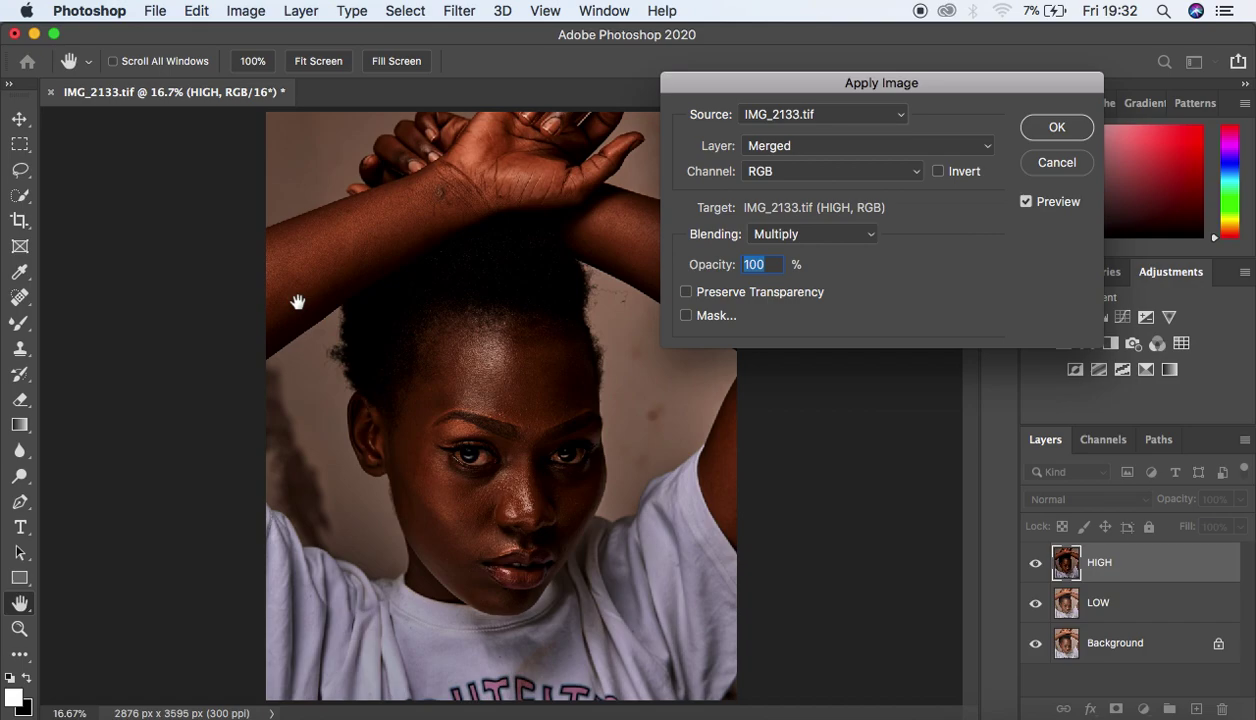
mouse_move(828, 84)
left_mouse_down()
mouse_move(822, 98)
mouse_move(833, 99)
left_mouse_up()
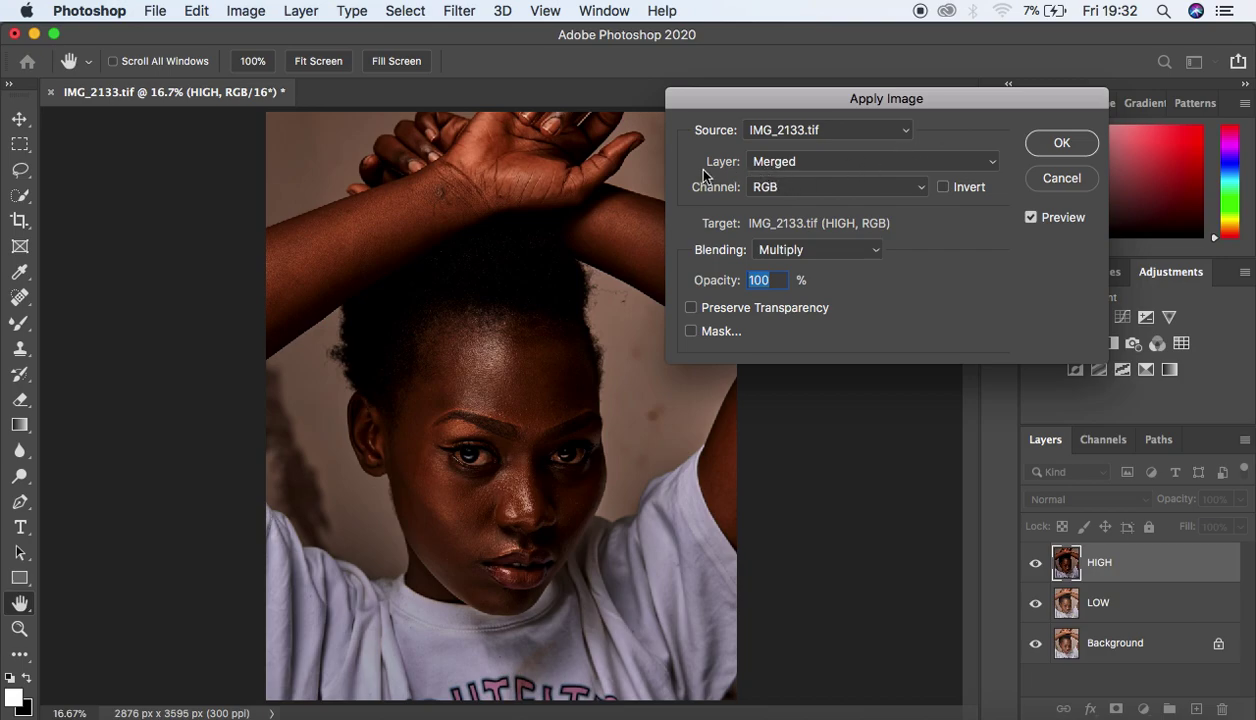
left_click(808, 162)
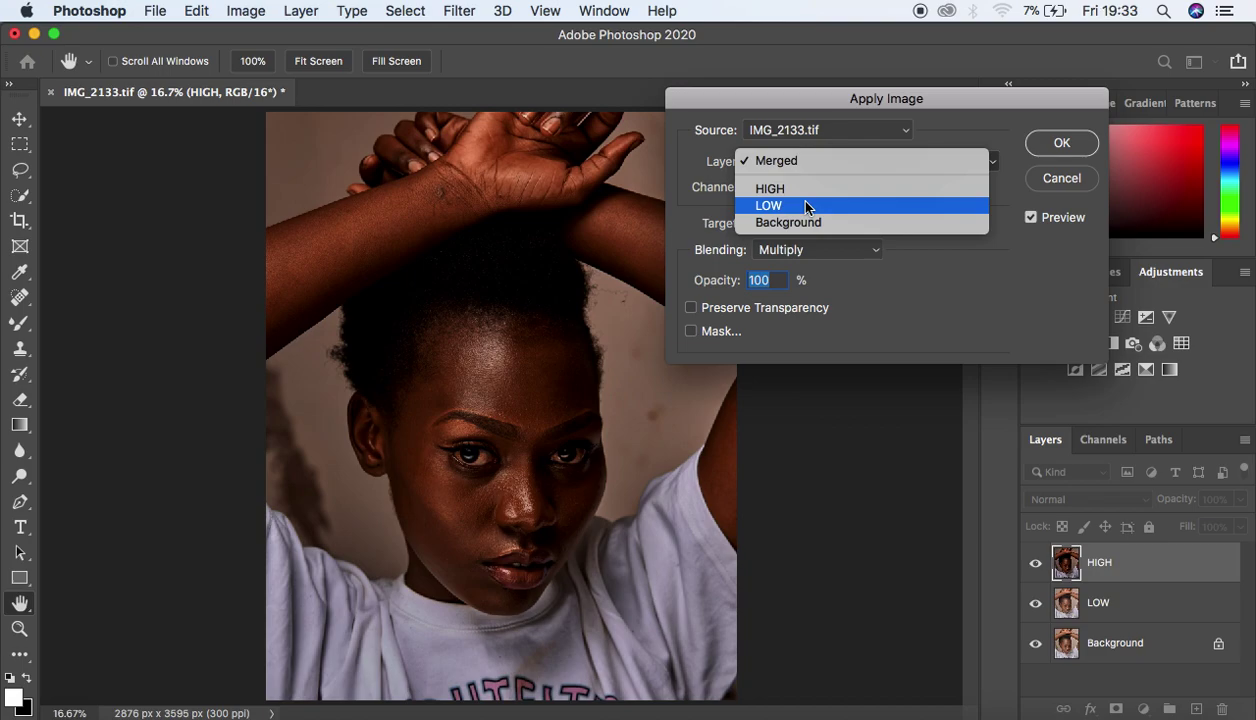
left_click(767, 203)
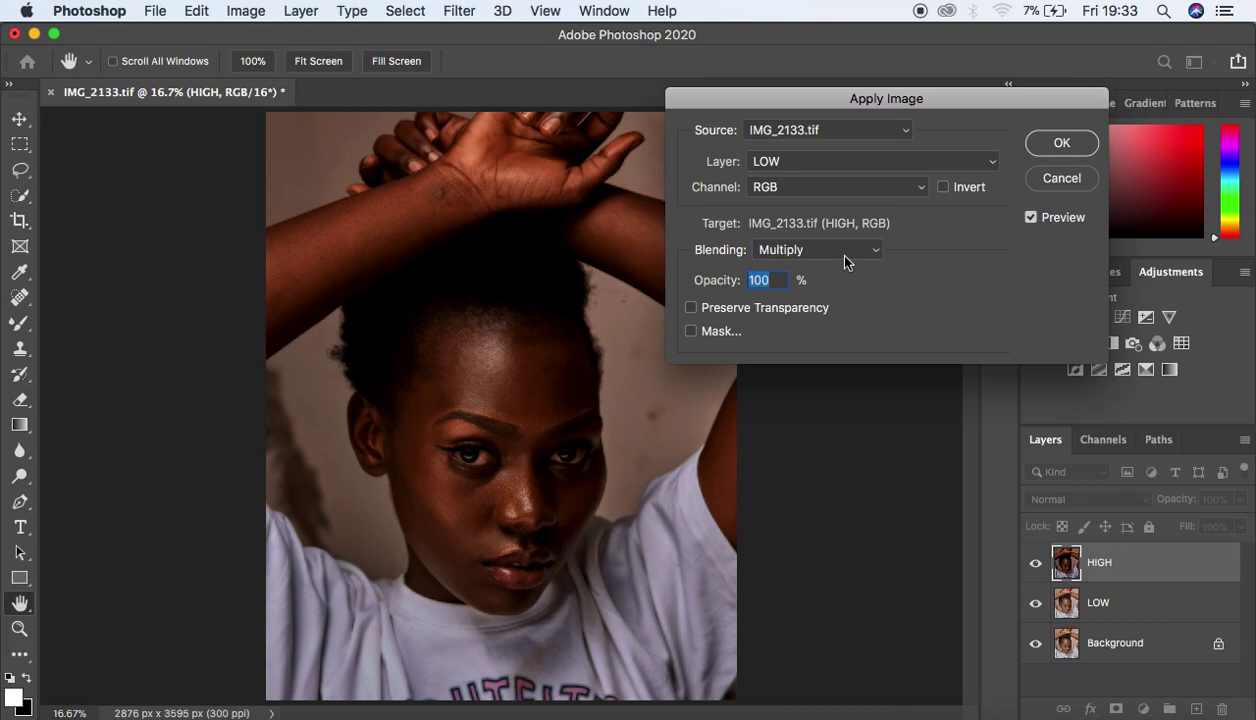
Step: Set Apply Image blending to Subtract at Scale 2, Offset 128, with Preview on
left_click(814, 257)
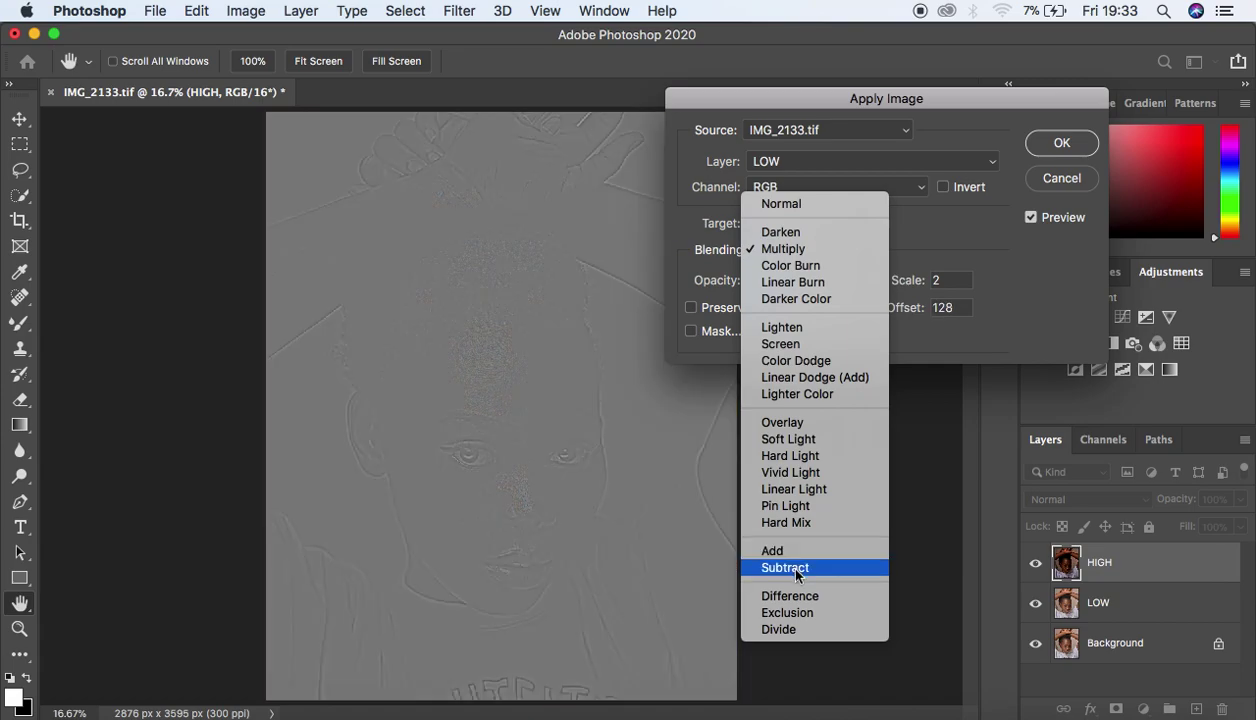
left_click(796, 569)
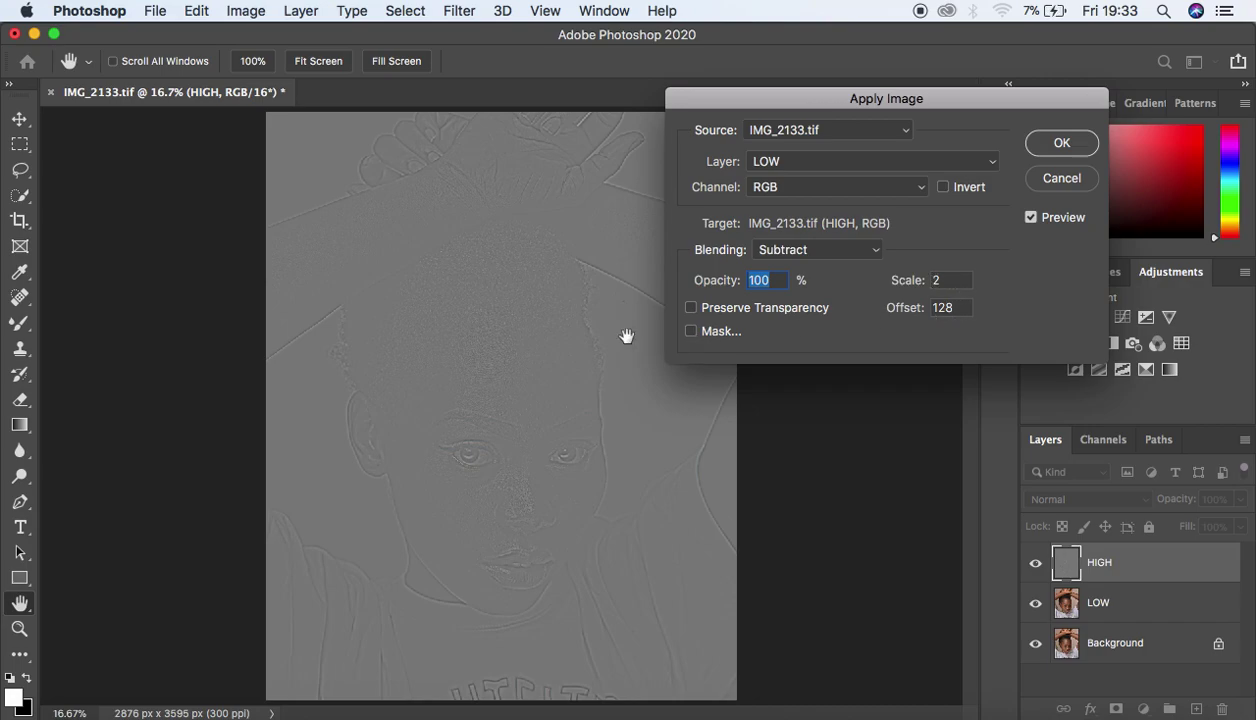
left_click(540, 407, "super")
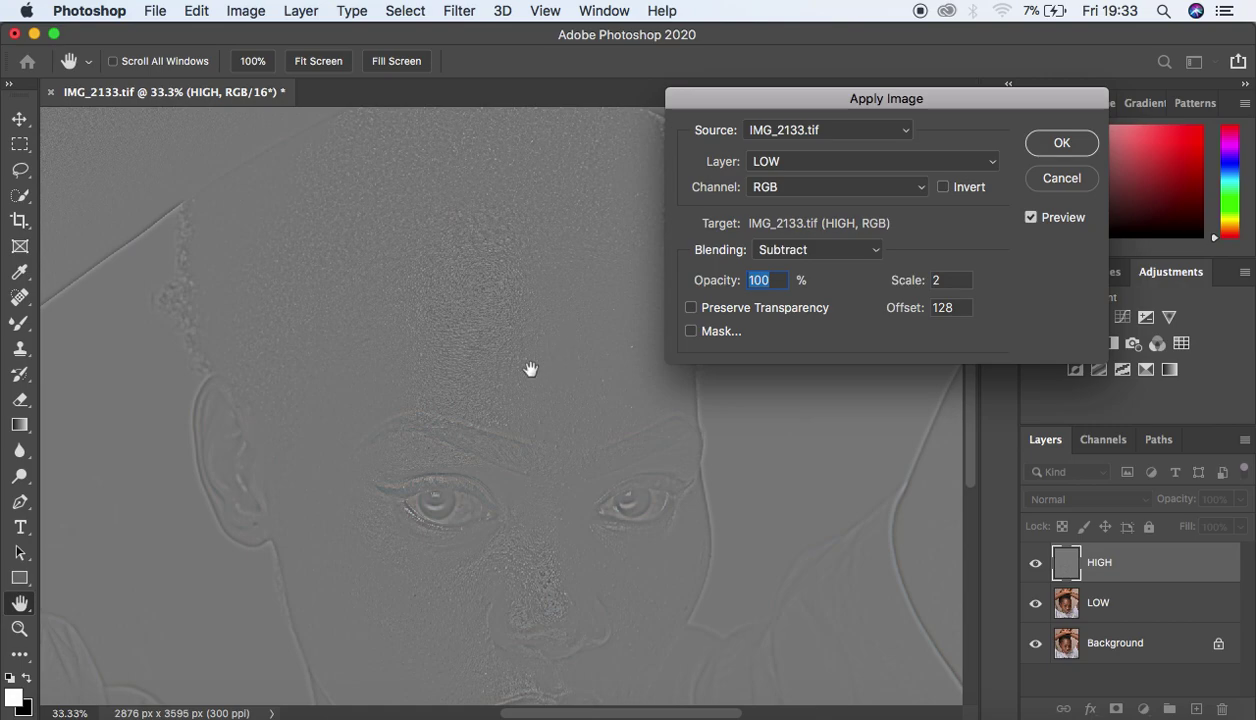
key("super+minus")
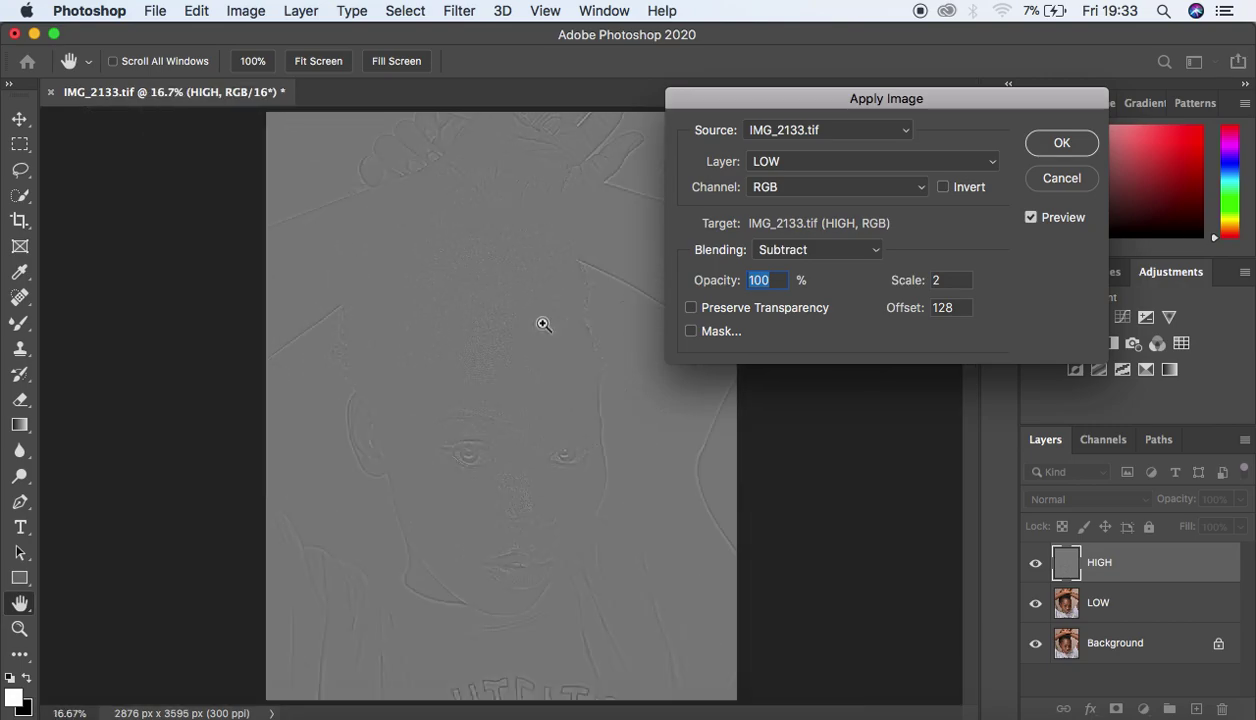
left_click(1031, 219)
Step: Change Apply Image to Add blending with LOW inverted, Scale 2 and Offset 0
left_click(784, 168)
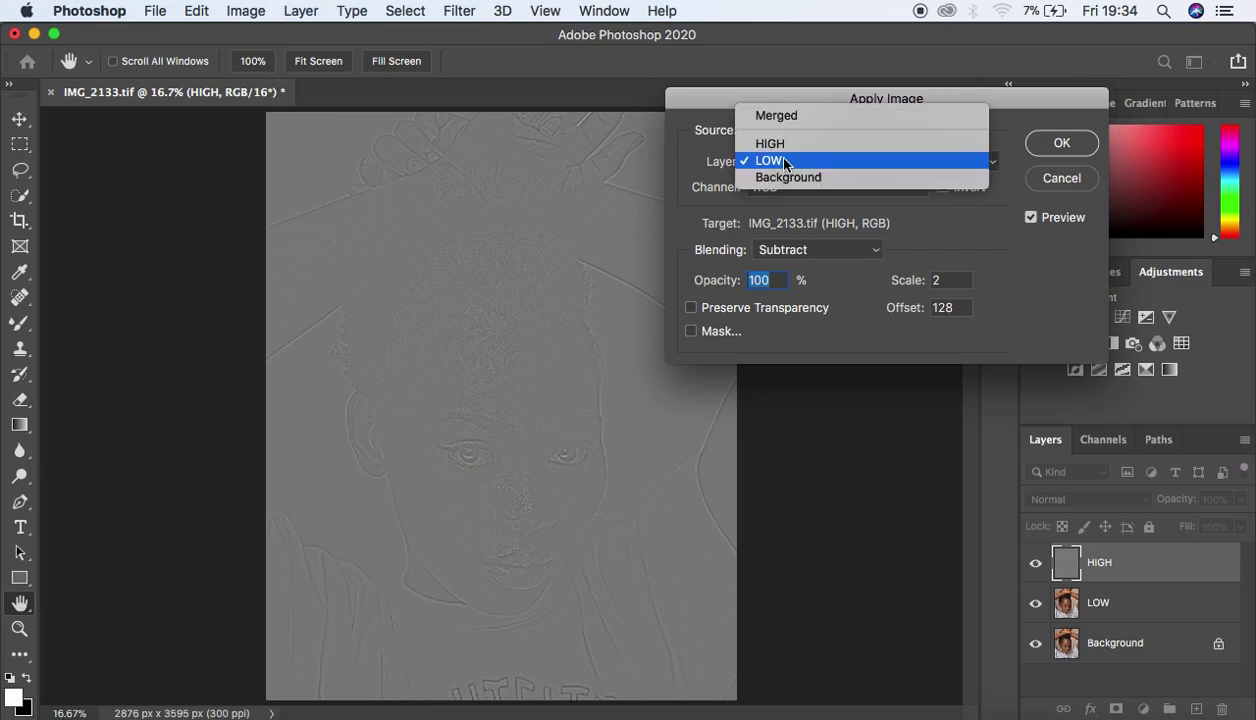
left_click(788, 162)
left_click(813, 255)
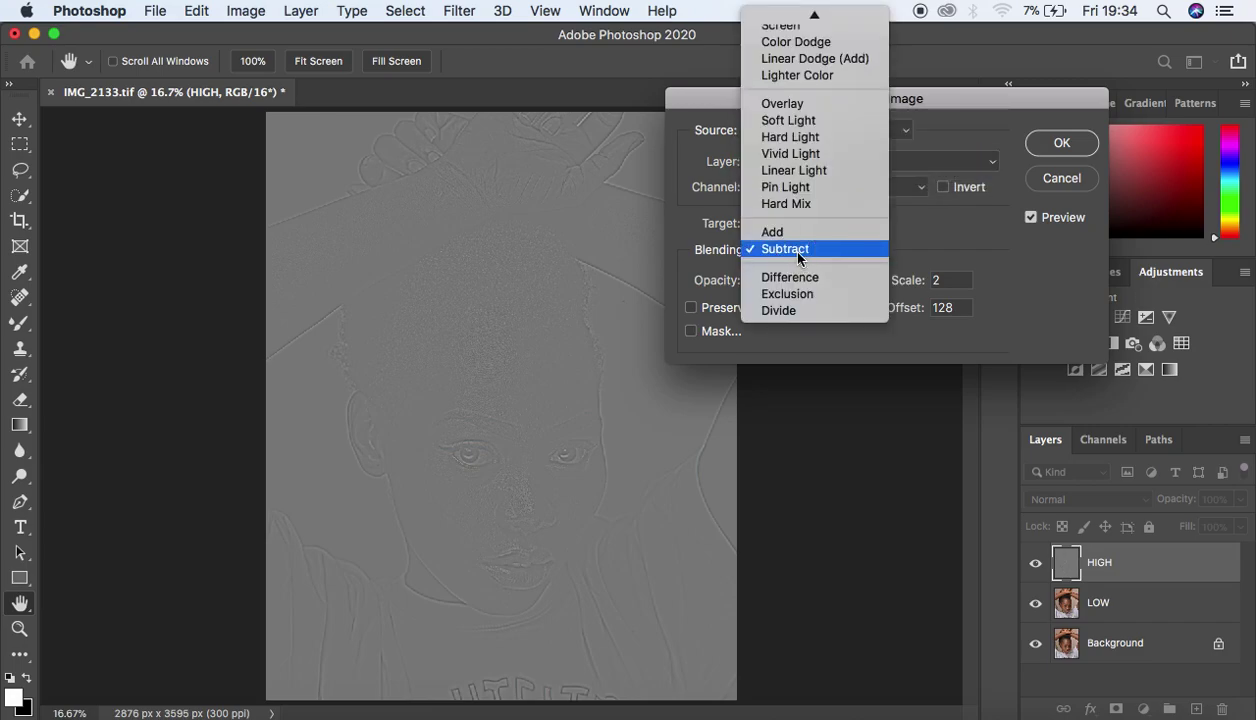
left_click(771, 232)
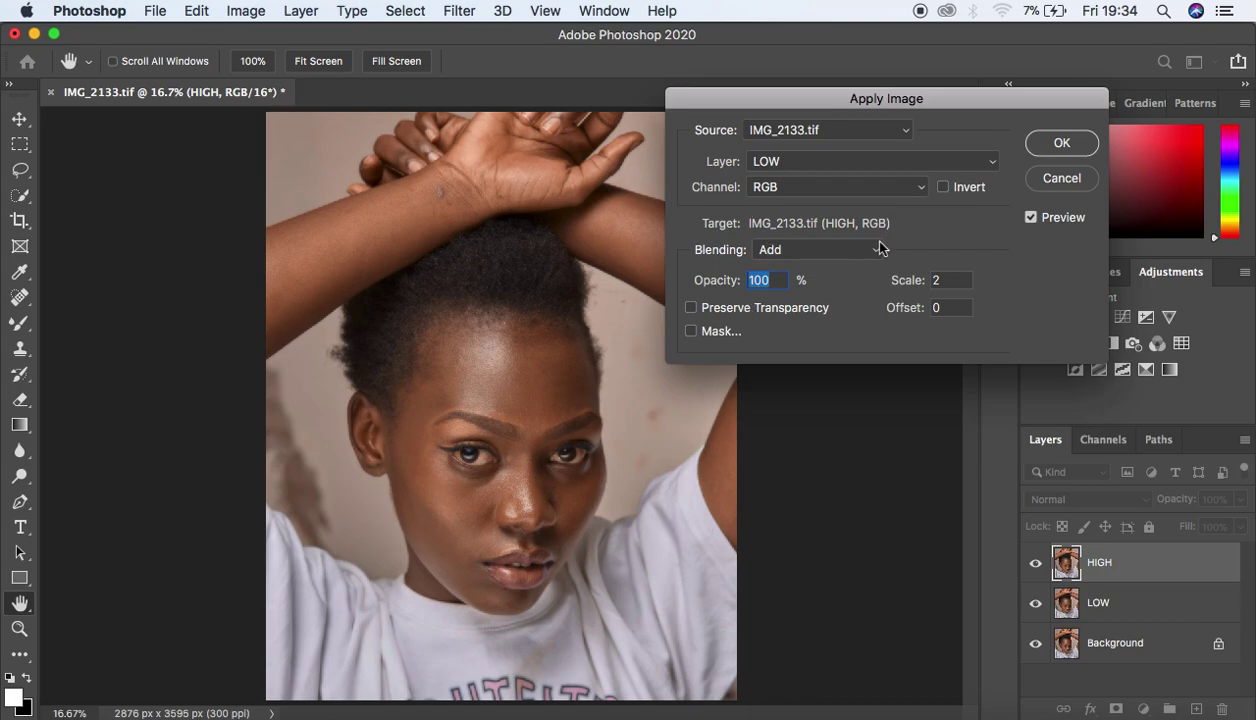
left_click(943, 189)
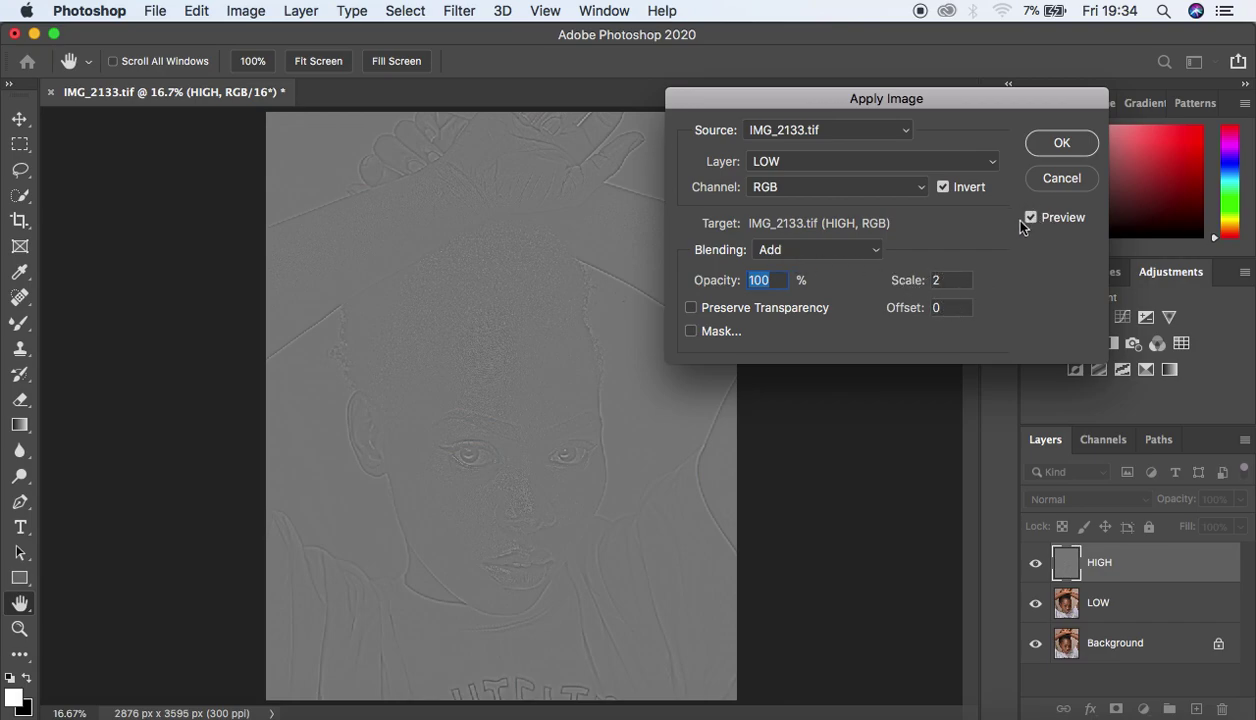
Step: Apply the grey texture to HIGH, set its blend mode to Linear Light, and zoom to 25%
left_click(1059, 145)
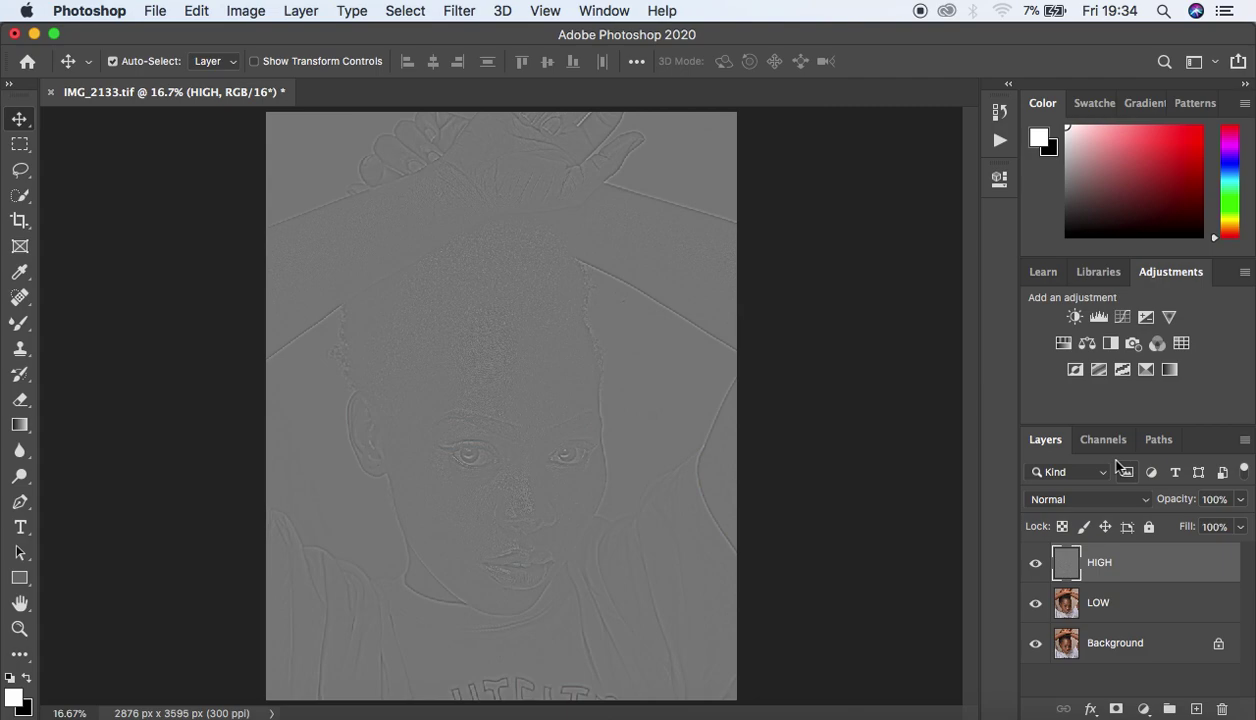
left_click(1062, 497)
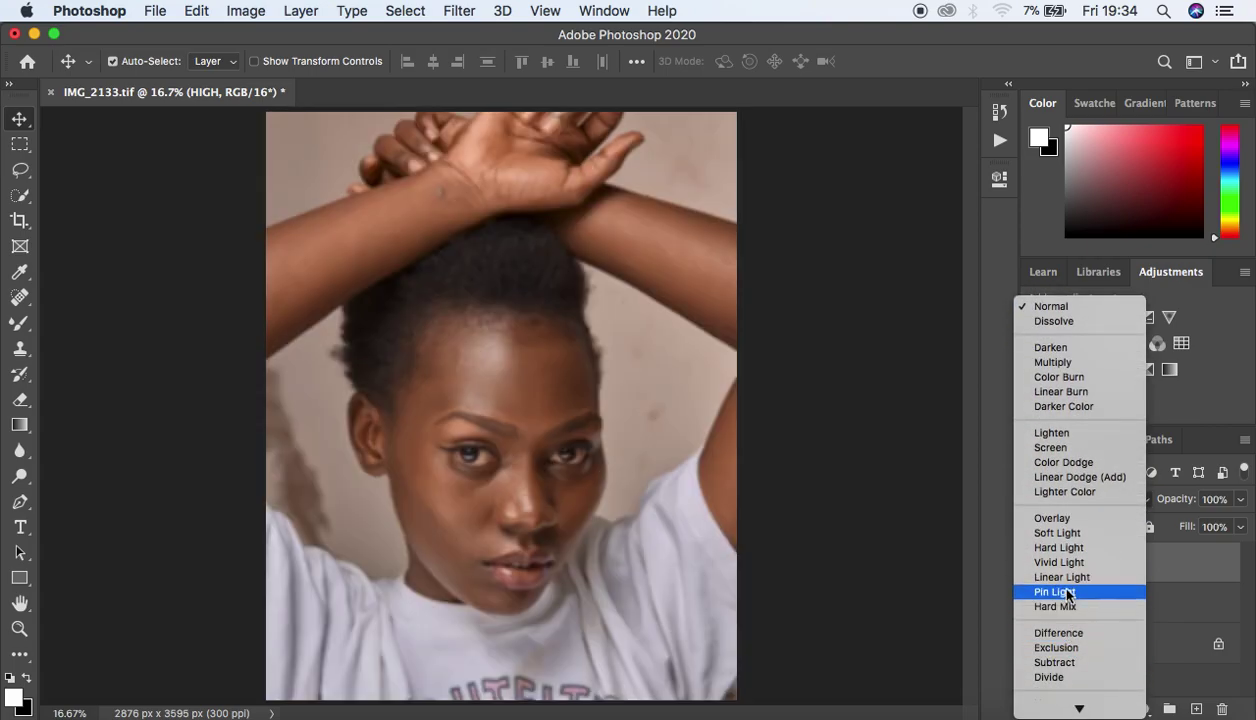
left_click(1047, 576)
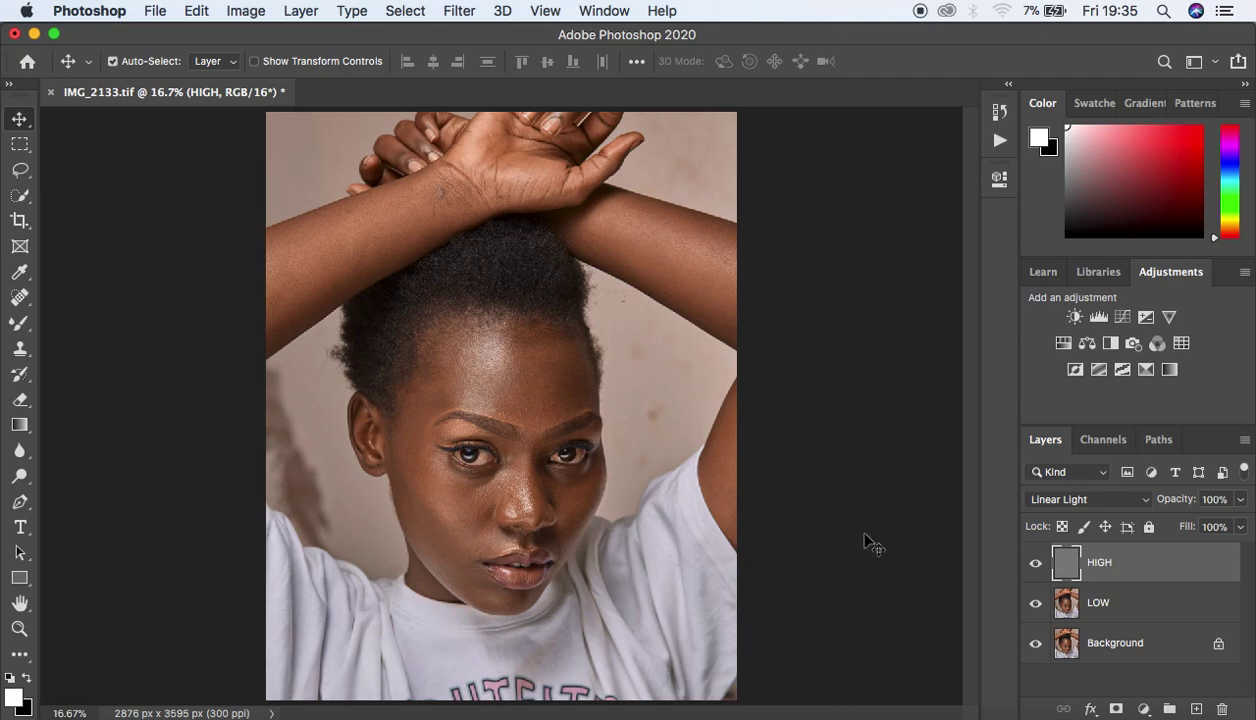
key("super+plus")
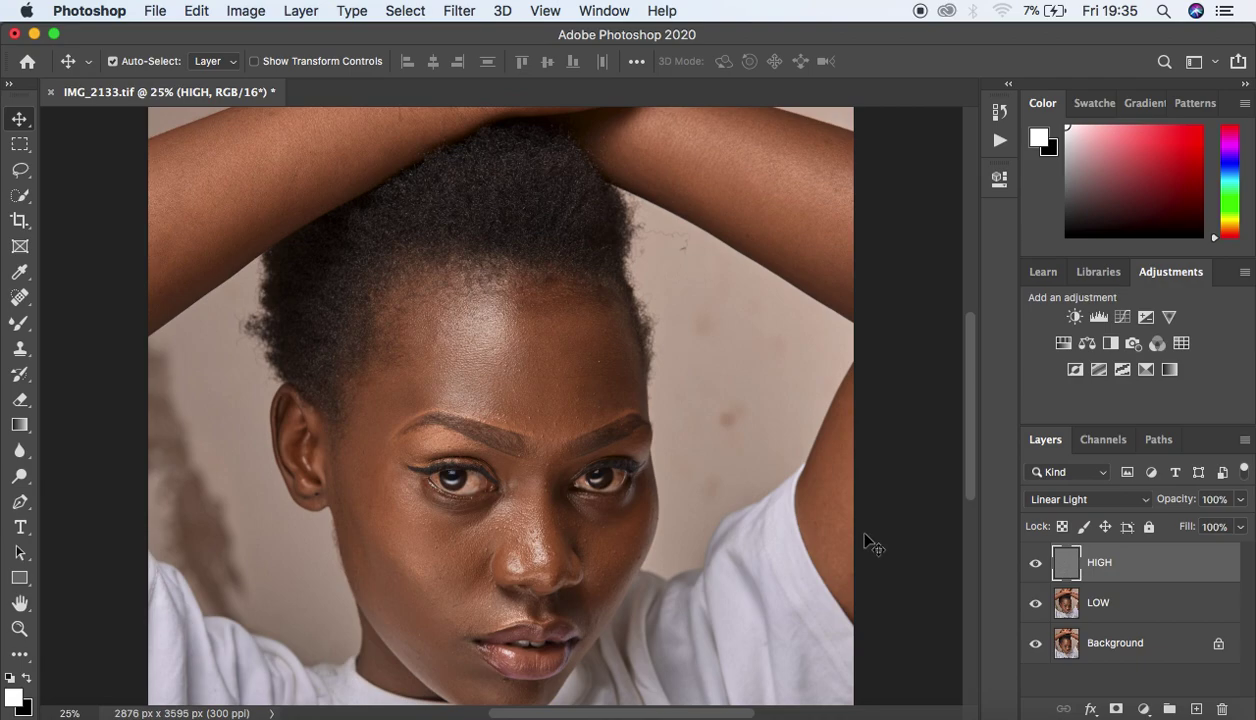
Step: Select HIGH and LOW together and group them, undoing an accidental duplication first
left_click(1157, 597, "super")
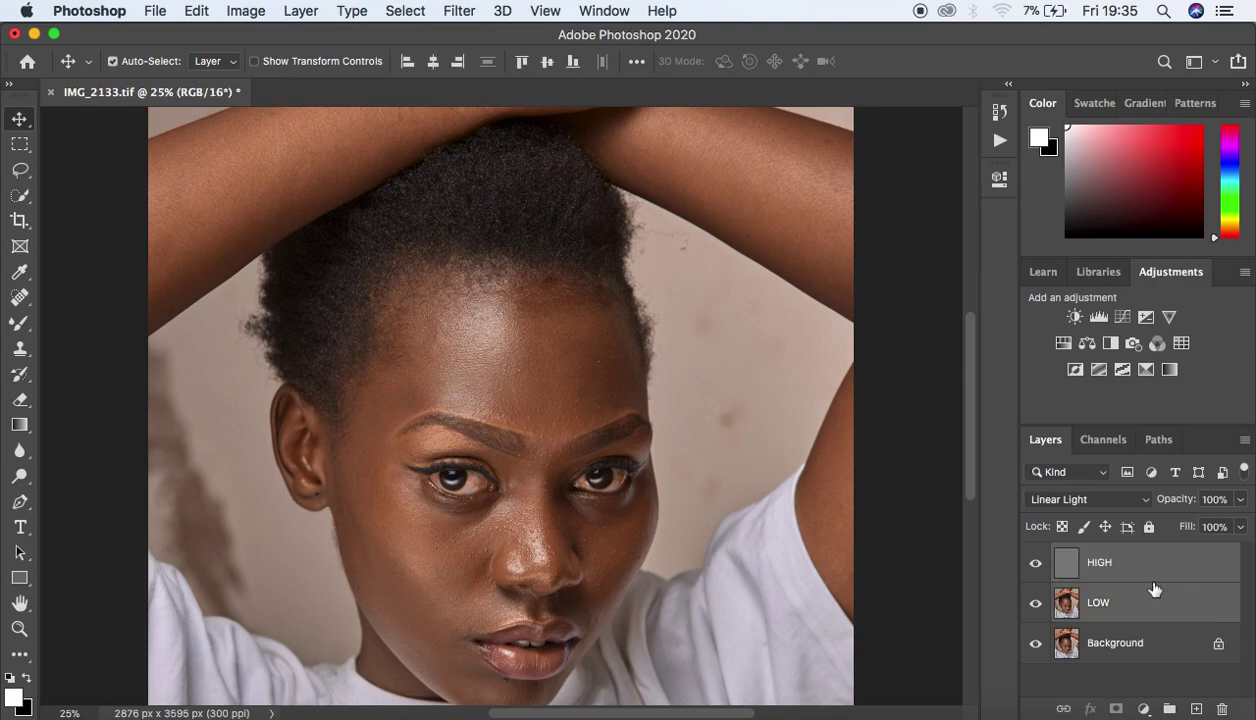
key("super")
key("super+j")
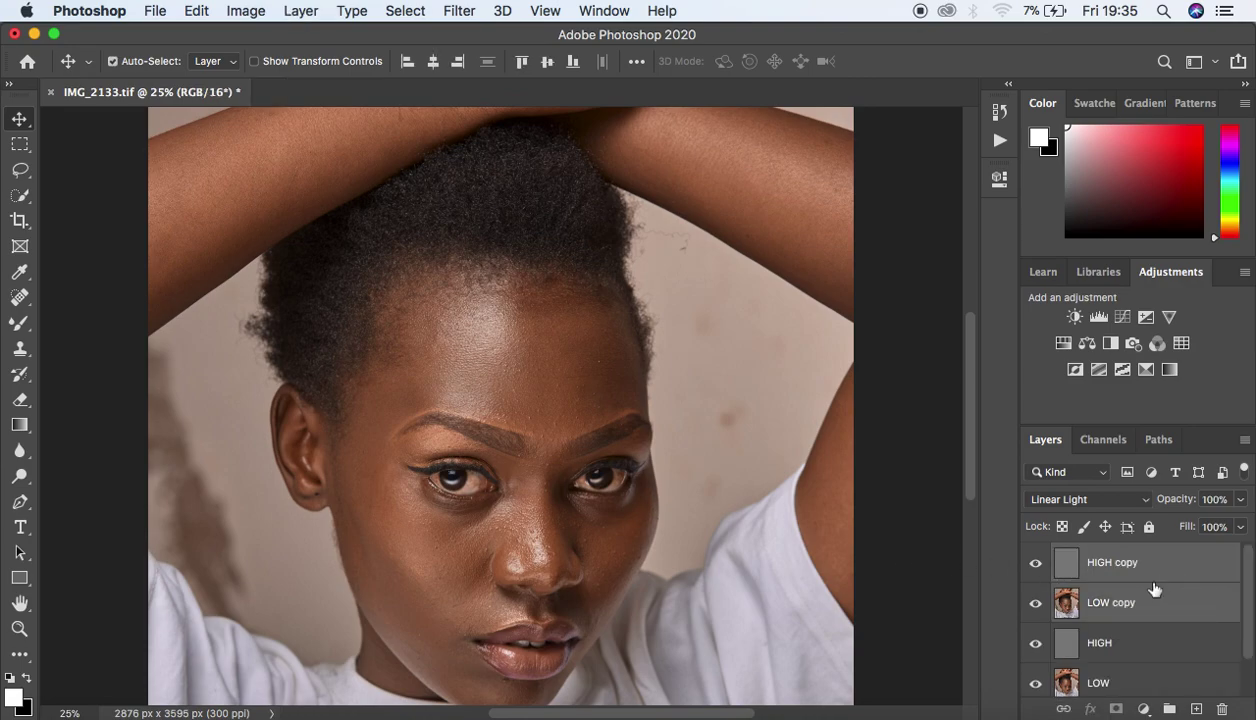
key("super")
key("super+z")
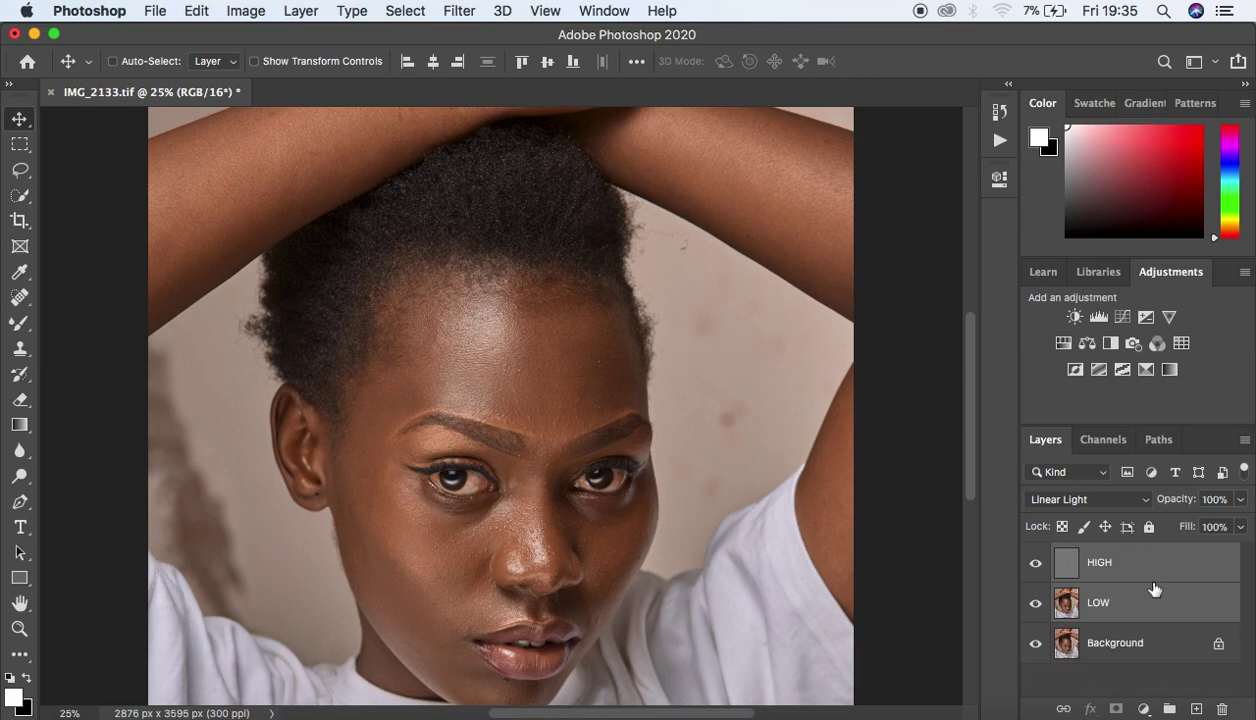
key("super+g")
Step: Rename the new group 'freq sep' and expand it to show HIGH and LOW
double_click(1104, 556)
type("freq sep")
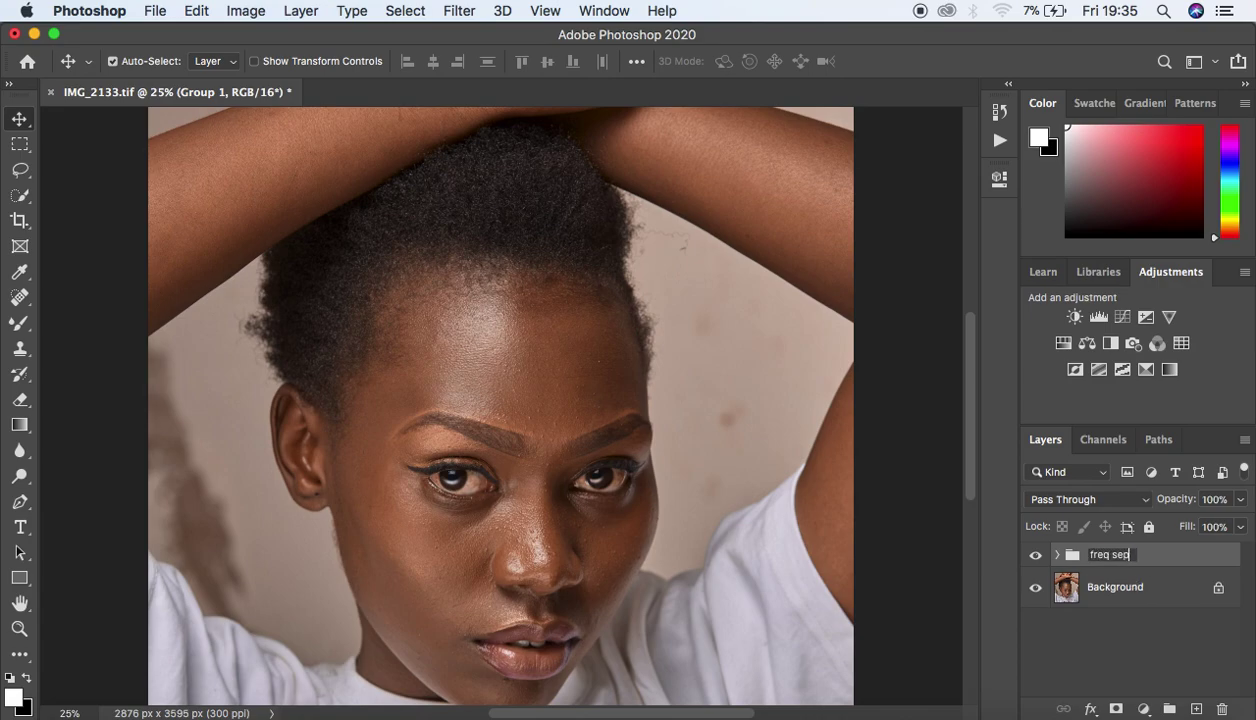
key("Return")
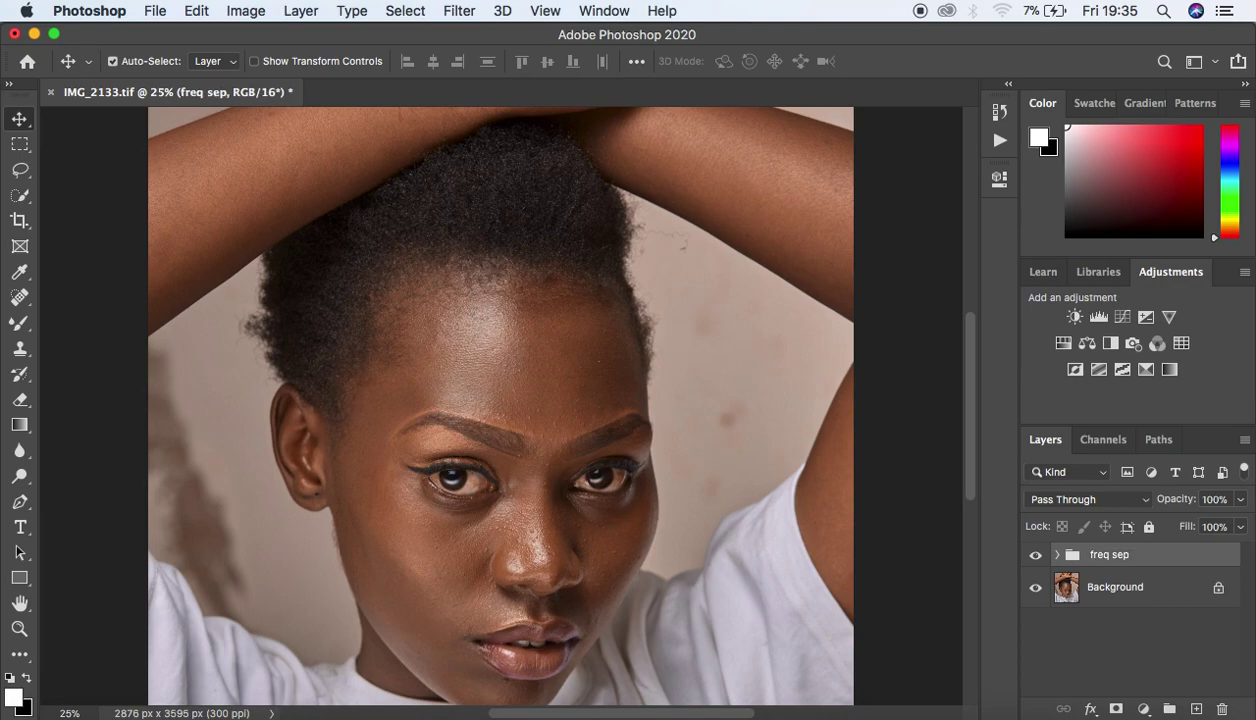
left_click(1056, 556)
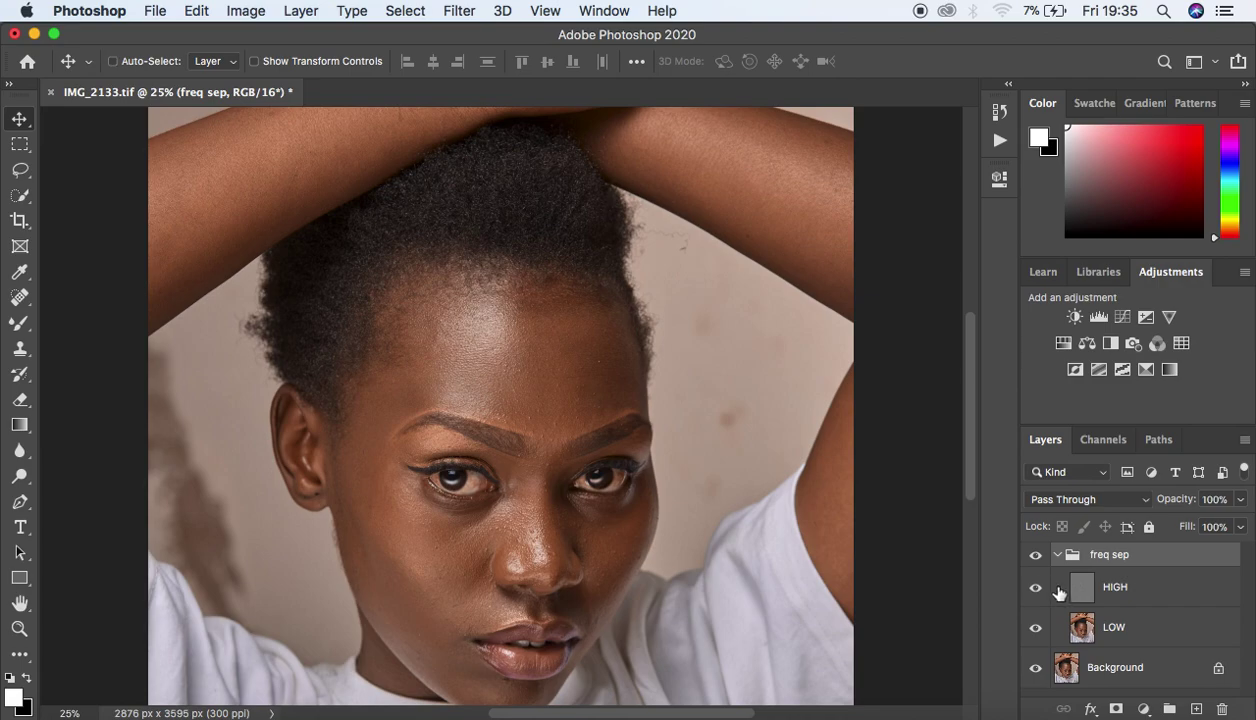
key("super+minus")
key("super+minus")
key("super+equal")
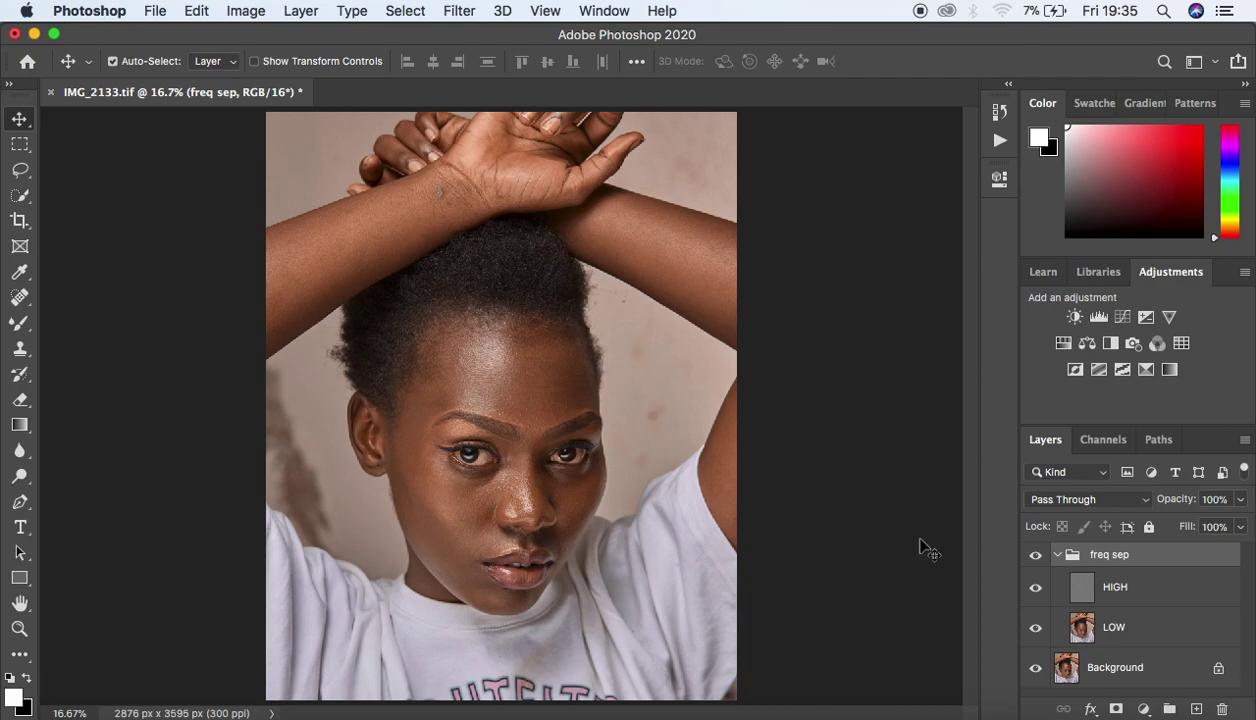
Step: Add a Black & White adjustment layer above HIGH with Reds lowered to 20
left_click(1137, 585)
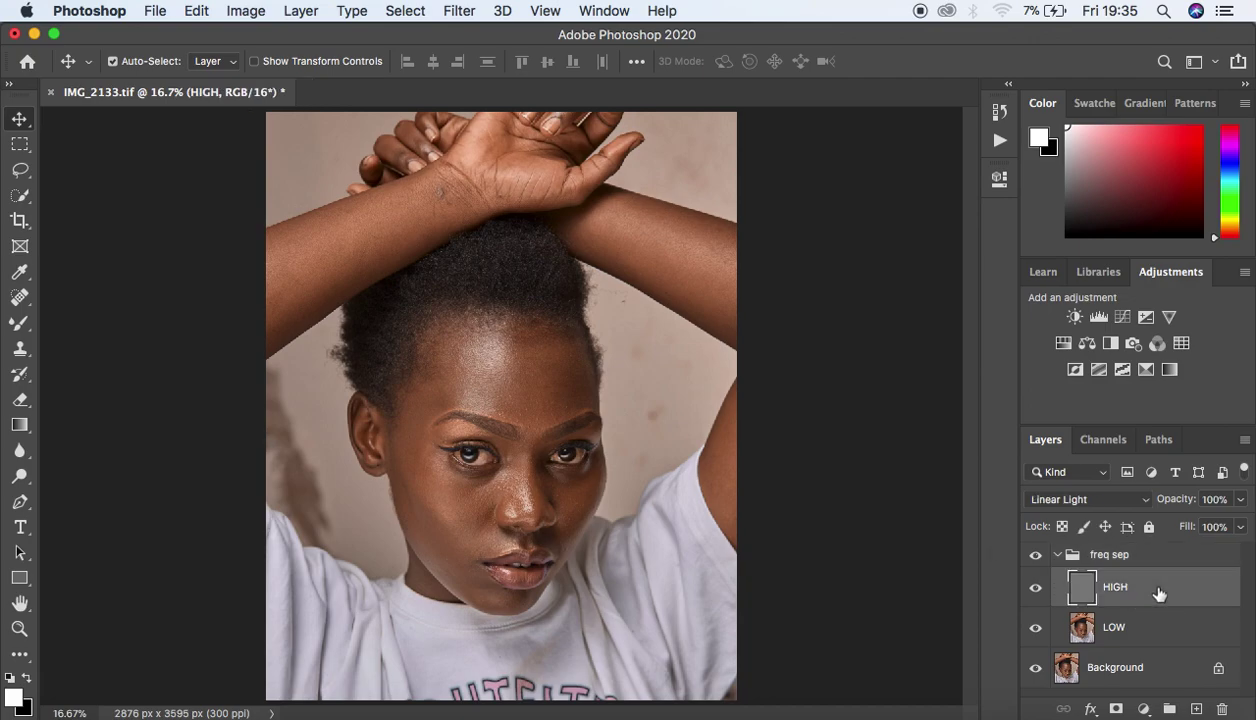
left_click(1143, 708)
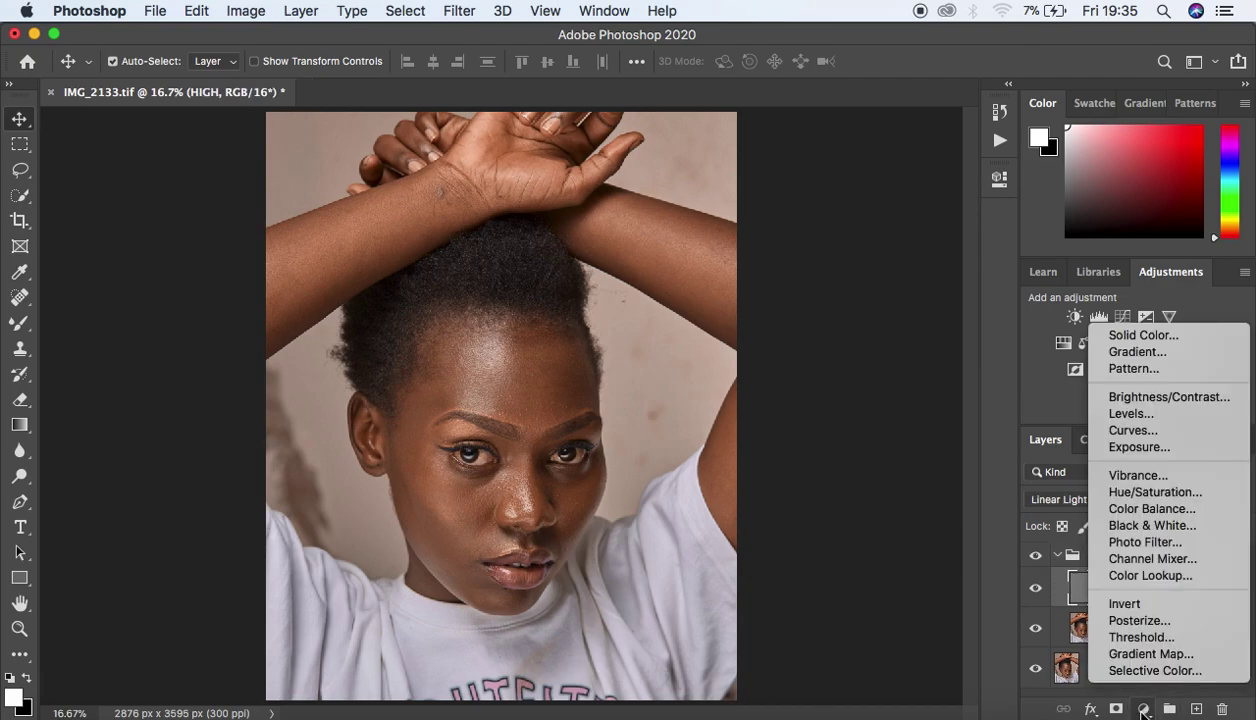
left_click(1134, 526)
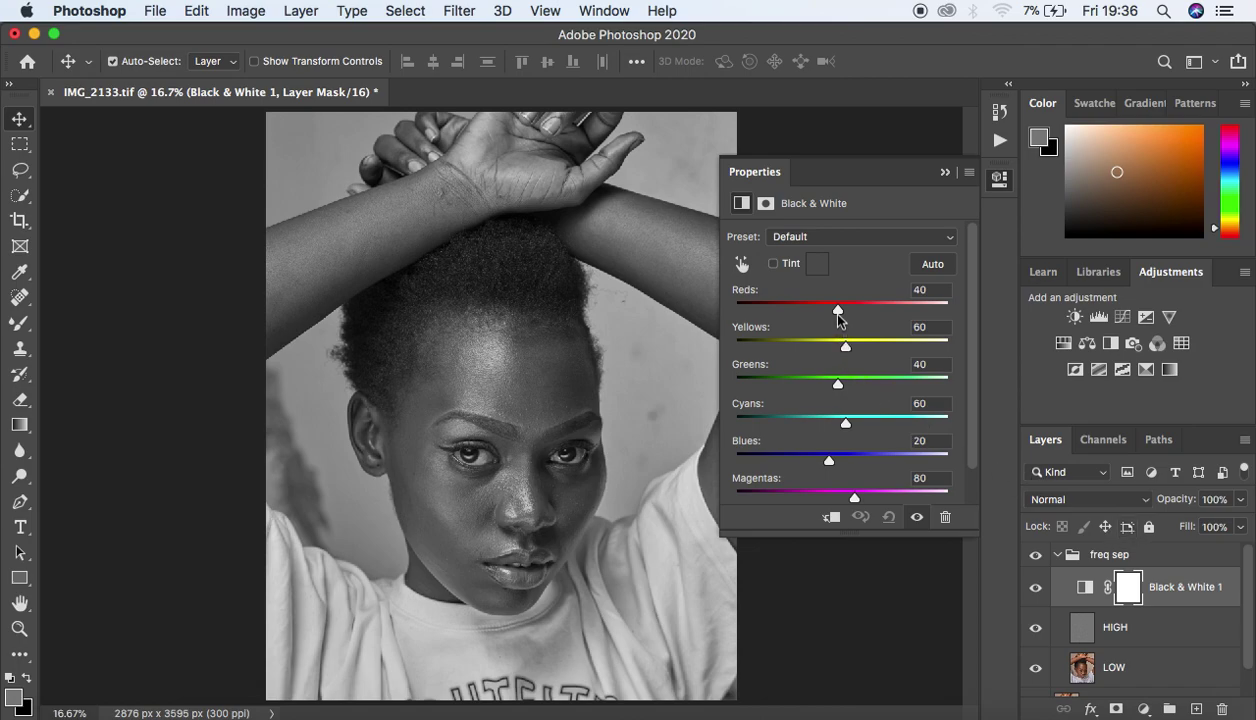
left_click_drag(838, 316, 830, 314)
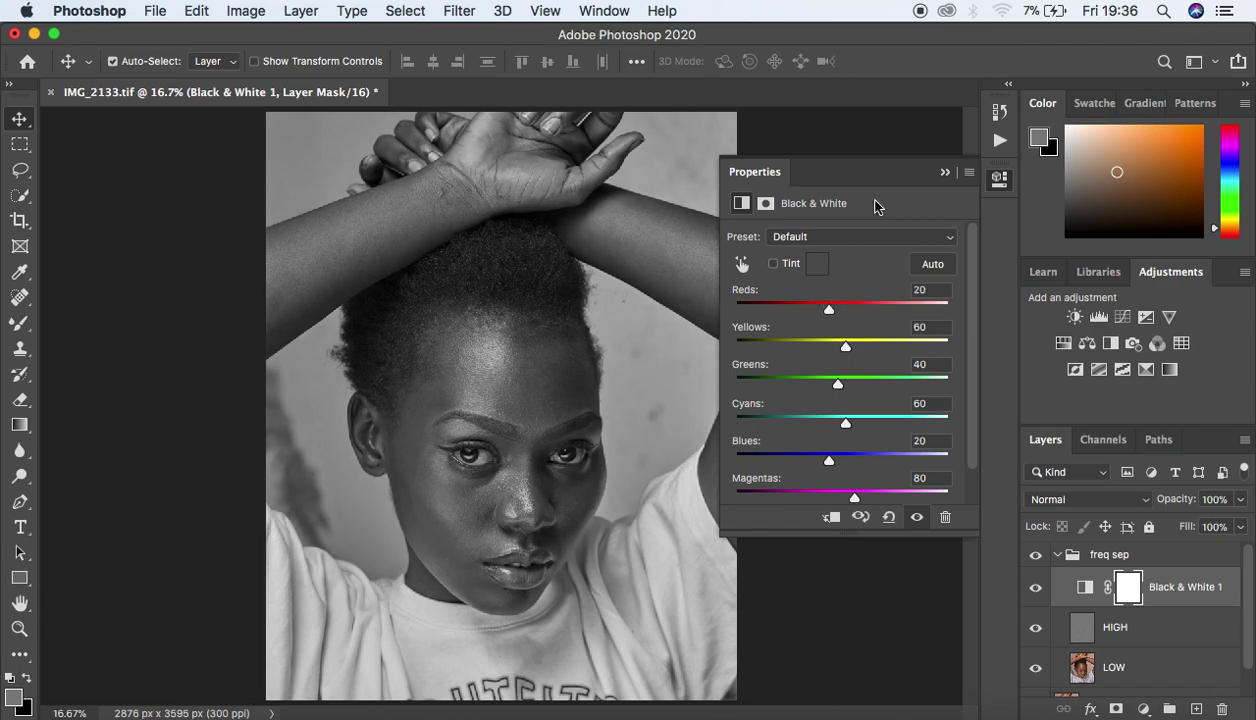
left_click(945, 172)
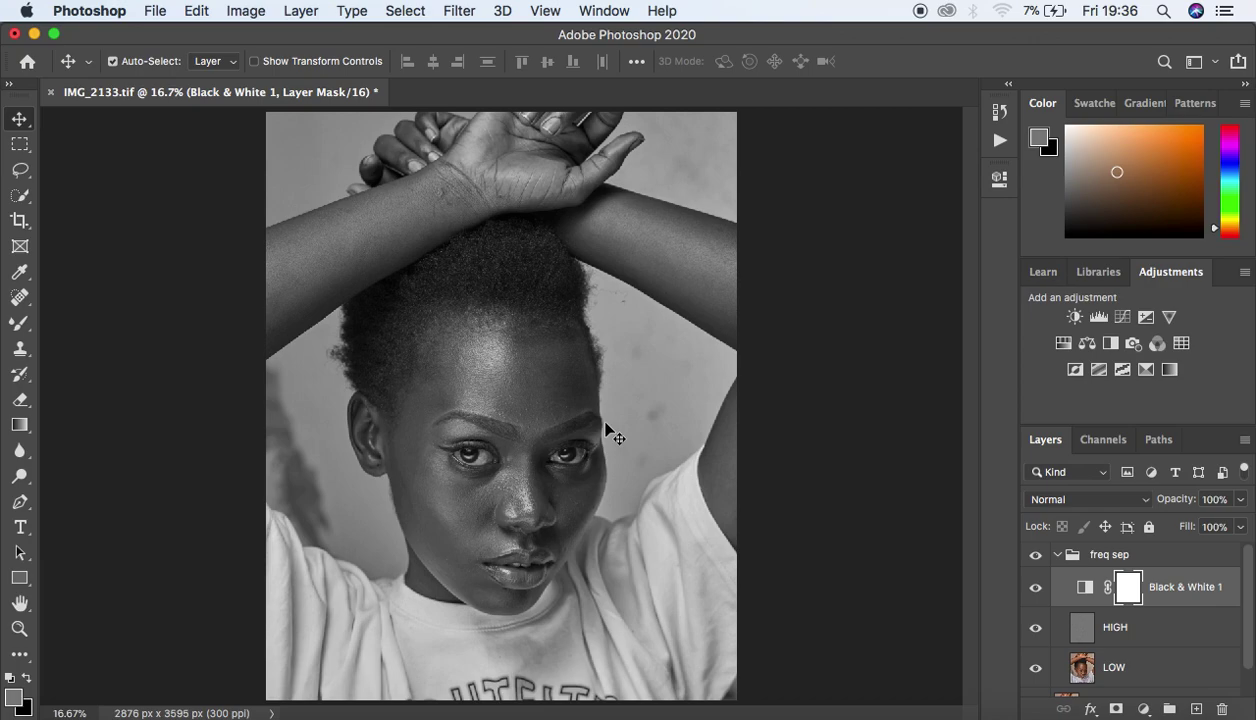
Step: Switch to the Mixer Brush, clean its paint load and enable Clean after each stroke
key("super+plus")
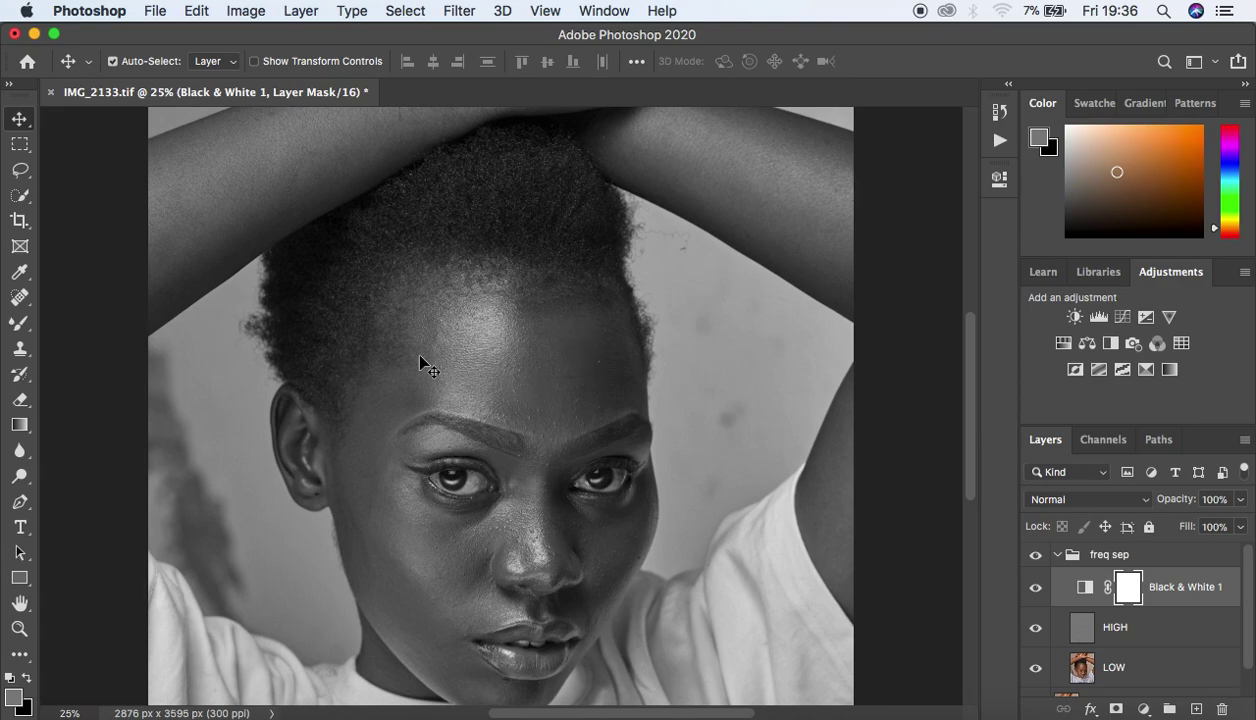
left_click(20, 324)
right_click(20, 330)
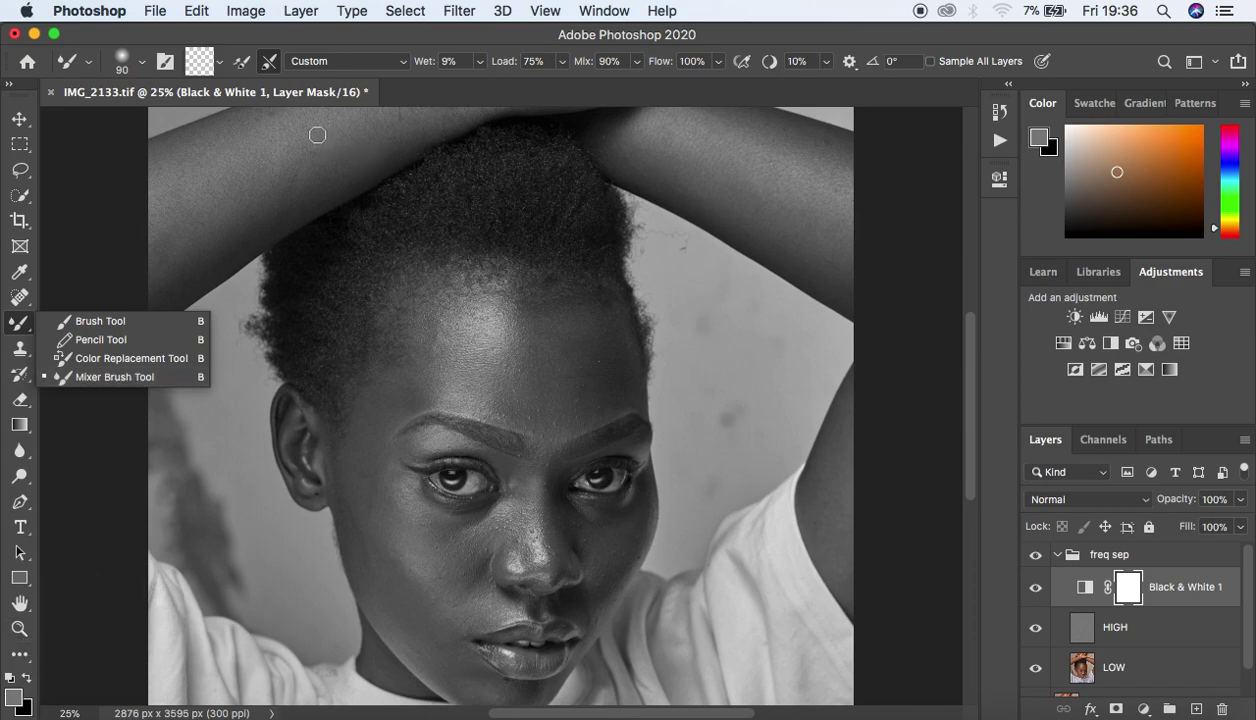
left_click(220, 62)
left_click(225, 97)
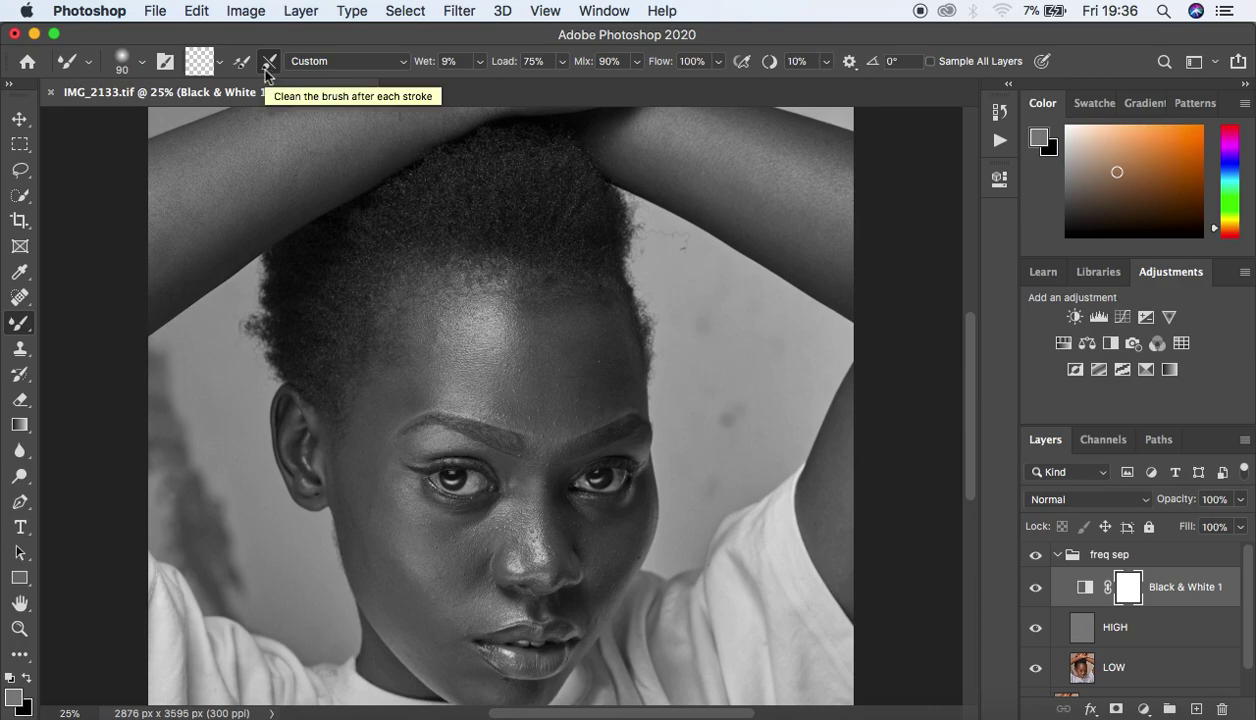
left_click(265, 68)
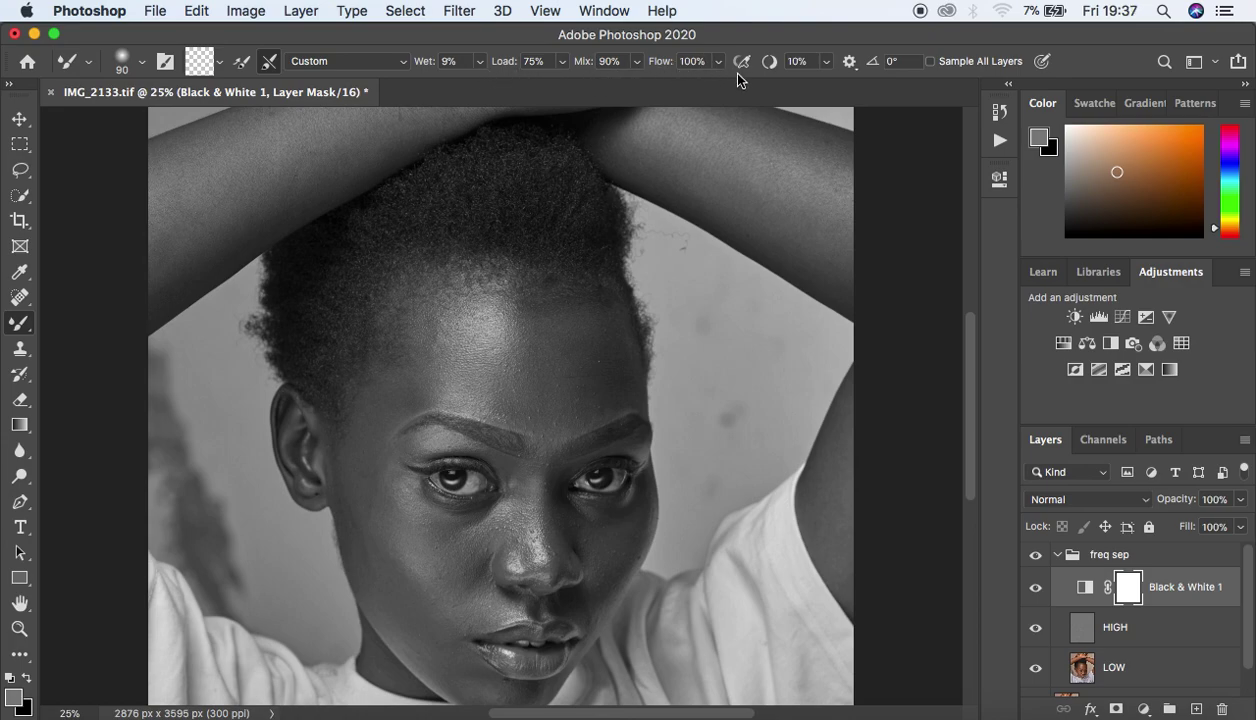
Step: On the LOW layer, resize the Mixer Brush and blend the skin down the temple
left_click(1104, 669)
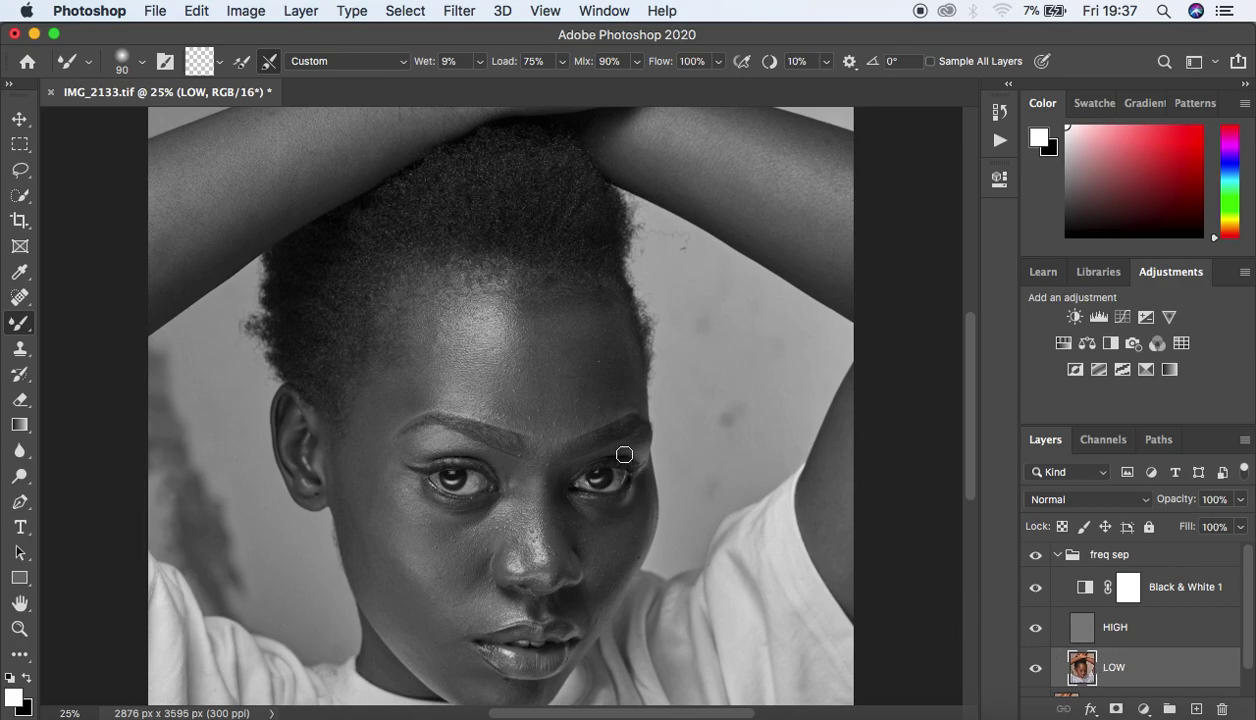
key("bracketright")
key("bracketright")
key("bracketright")
key("bracketright")
key("bracketright")
key("bracketright")
key("bracketleft")
mouse_move(420, 321)
left_mouse_down()
mouse_move(390, 411)
mouse_move(426, 365)
mouse_move(432, 321)
mouse_move(432, 369)
mouse_move(434, 343)
mouse_move(444, 385)
mouse_move(481, 393)
mouse_move(524, 331)
mouse_move(565, 328)
left_mouse_up()
Step: Blend and smooth the forehead skin tones with repeated Mixer Brush strokes at size 300
key("bracketright")
key("bracketright")
key("bracketright")
key("bracketright")
left_click(525, 331)
left_click(601, 371)
mouse_move(601, 371)
left_mouse_down()
mouse_move(575, 409)
mouse_move(580, 385)
left_mouse_up()
key("bracketleft")
key("bracketleft")
mouse_move(603, 331)
left_mouse_down()
mouse_move(608, 311)
mouse_move(611, 336)
mouse_move(505, 297)
mouse_move(427, 332)
left_mouse_up()
key("bracketright")
key("bracketright")
mouse_move(503, 345)
left_mouse_down()
mouse_move(496, 367)
mouse_move(499, 342)
mouse_move(589, 325)
mouse_move(597, 365)
left_mouse_up()
mouse_move(510, 388)
left_mouse_down()
mouse_move(477, 350)
mouse_move(435, 365)
mouse_move(437, 317)
mouse_move(389, 397)
left_mouse_up()
mouse_move(558, 387)
left_mouse_down()
mouse_move(539, 333)
mouse_move(588, 329)
mouse_move(605, 356)
left_mouse_up()
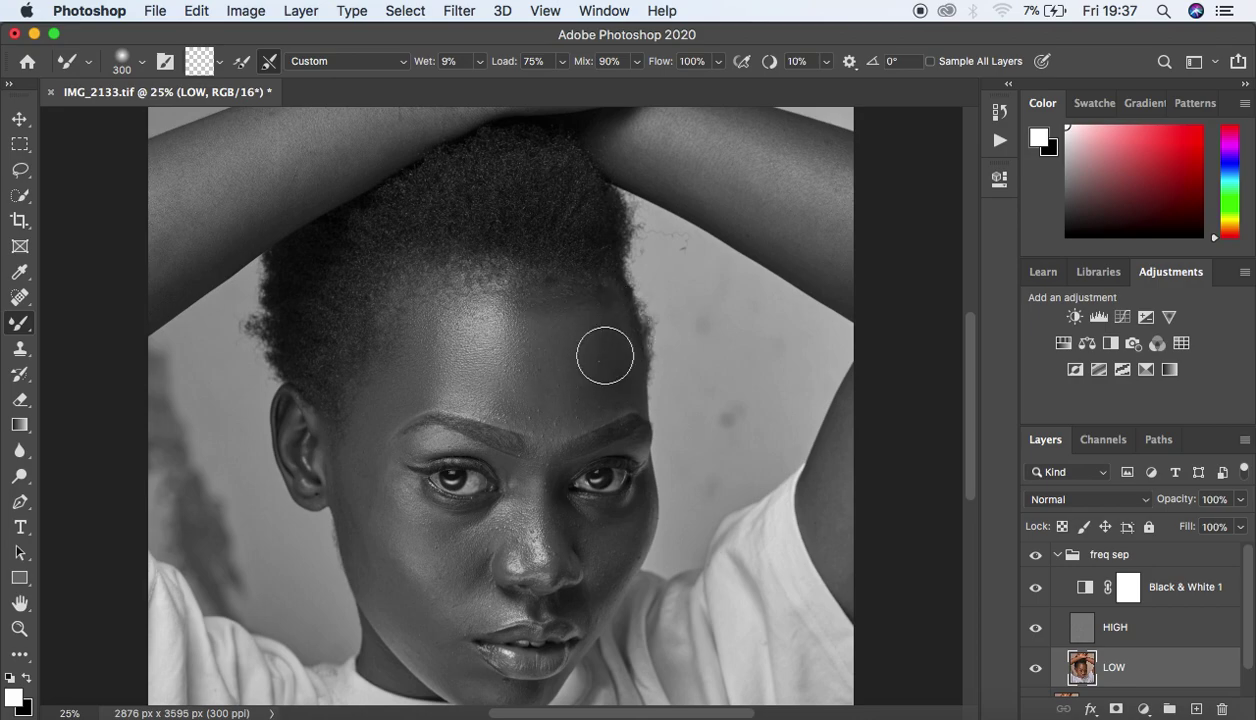
Step: Hide Black & White 1 and toggle the freq sep group on and off to compare
left_click(1036, 588)
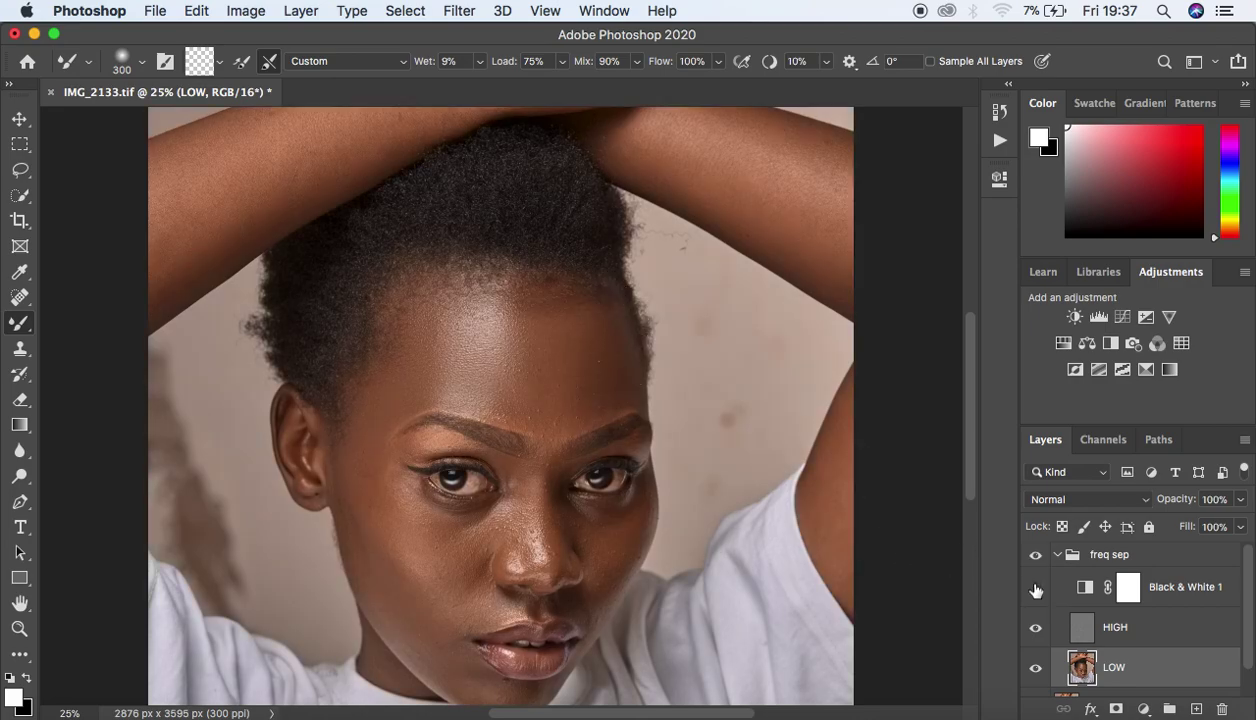
key("super+equal")
key("super+minus")
left_click(1035, 555)
left_click(1035, 555)
left_click(1035, 555)
left_click(1035, 555)
left_click(1035, 555)
Step: Draw a Lasso selection, feathered 22 px, around the forehead
left_click(21, 173)
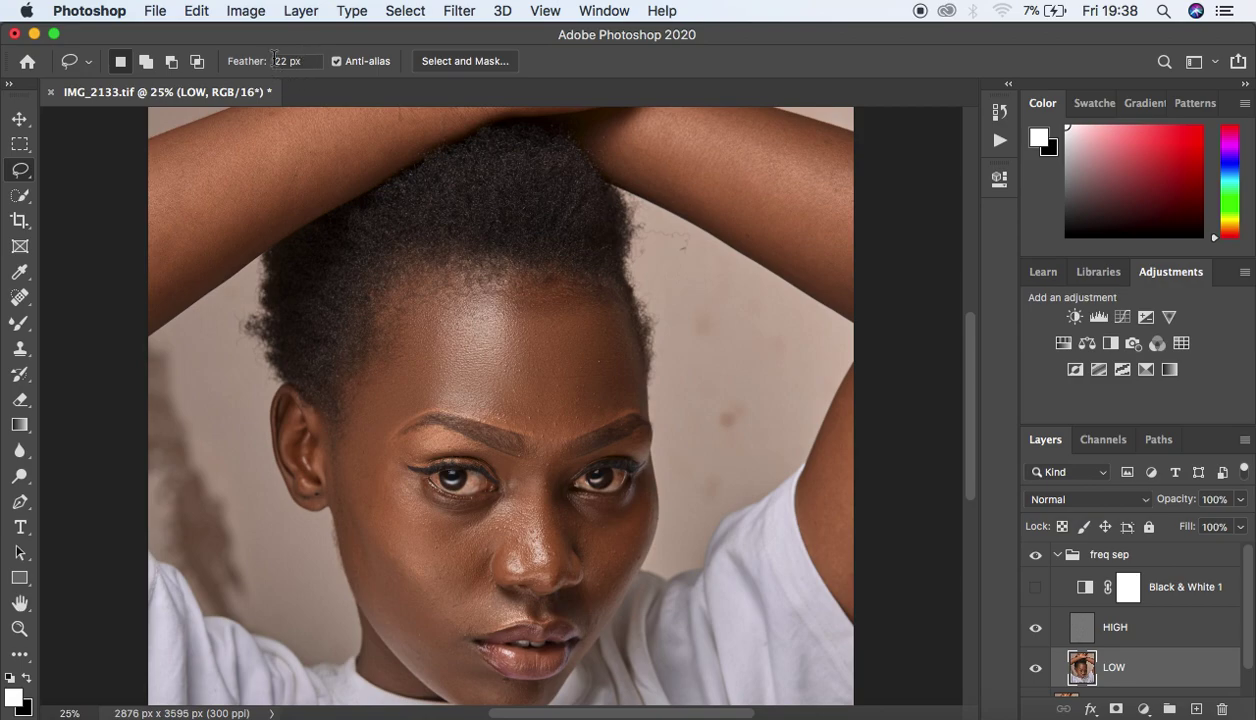
mouse_move(396, 314)
left_mouse_down()
mouse_move(360, 427)
mouse_move(452, 406)
mouse_move(569, 435)
mouse_move(633, 406)
mouse_move(630, 334)
mouse_move(597, 289)
mouse_move(467, 282)
mouse_move(400, 300)
left_mouse_up()
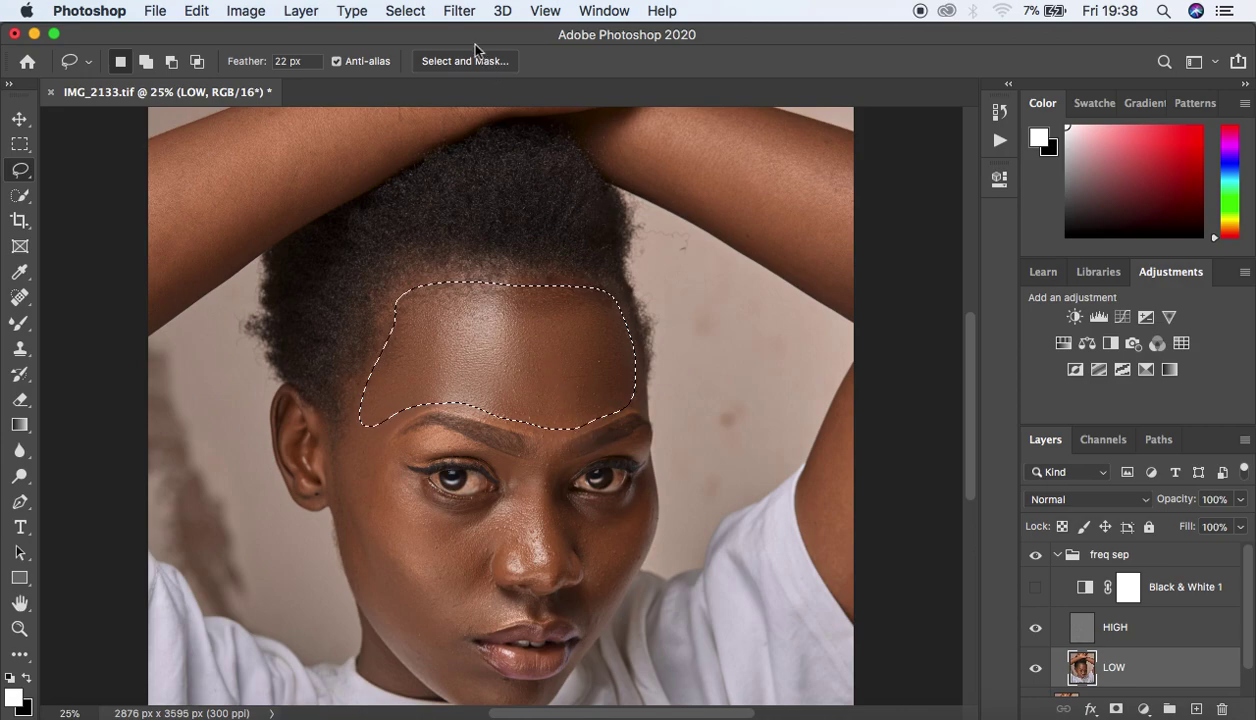
Step: Open Filter > Blur > Gaussian Blur for the forehead and move the dialog aside
left_click(460, 11)
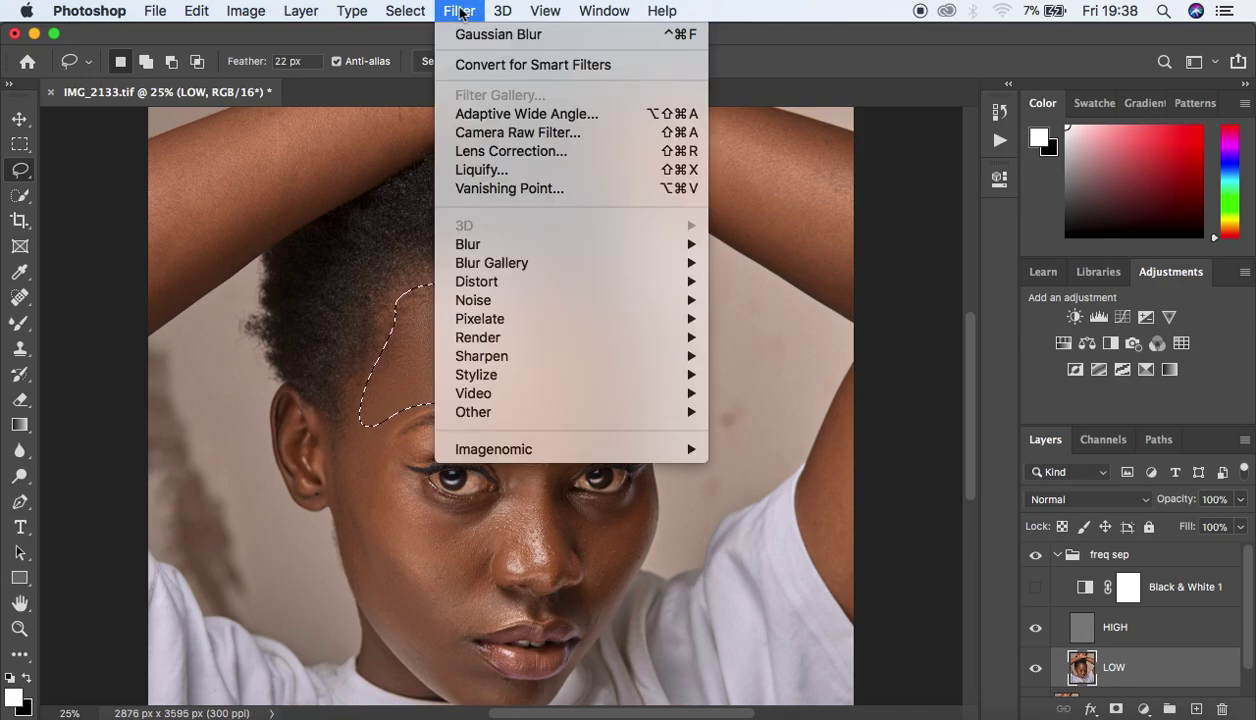
mouse_move(527, 246)
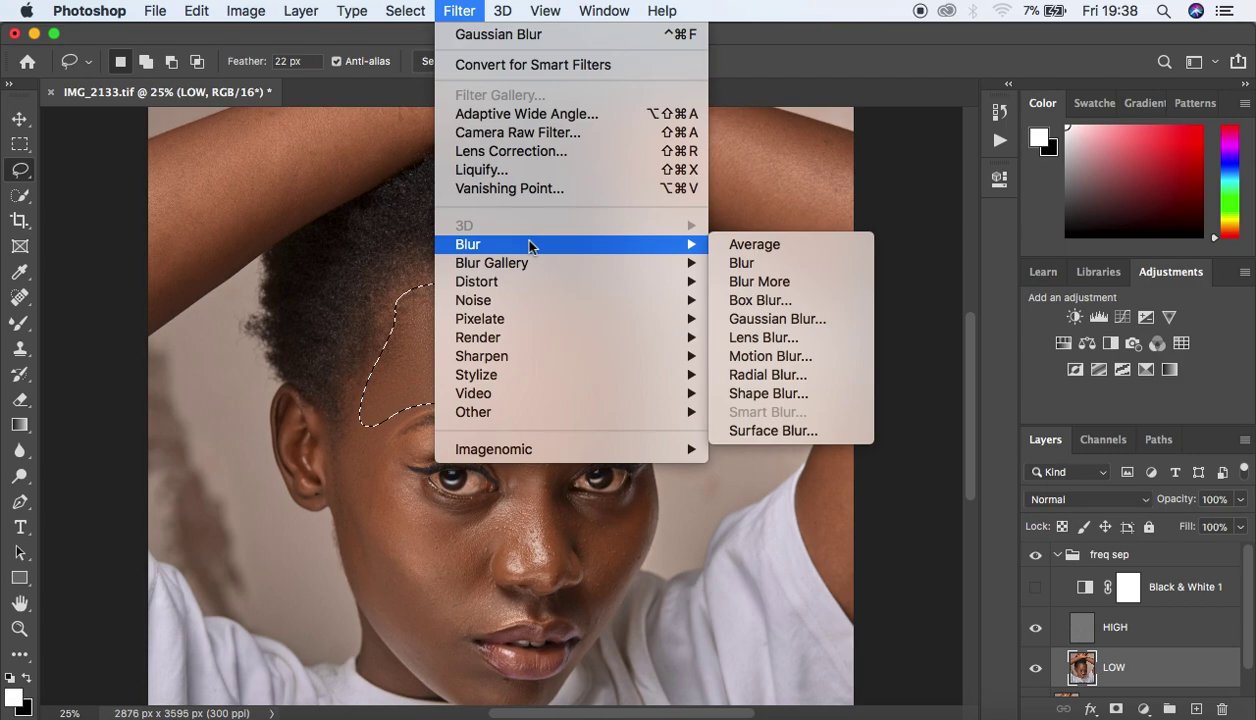
left_click(781, 318)
left_click_drag(888, 66, 867, 61)
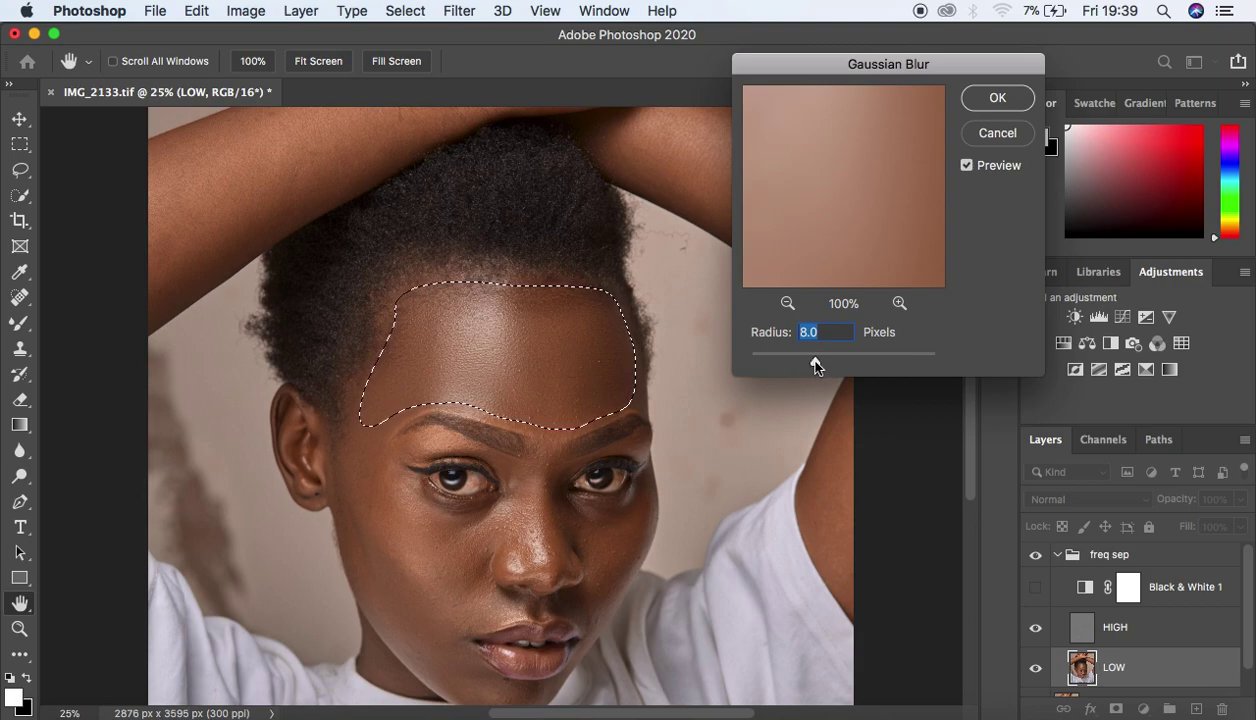
Step: Set the Gaussian Blur radius to 24 pixels, preview by zooming, and apply it to the forehead
left_click_drag(815, 366, 833, 367)
left_click_drag(833, 365, 834, 365)
scroll(575, 401, "down", 2)
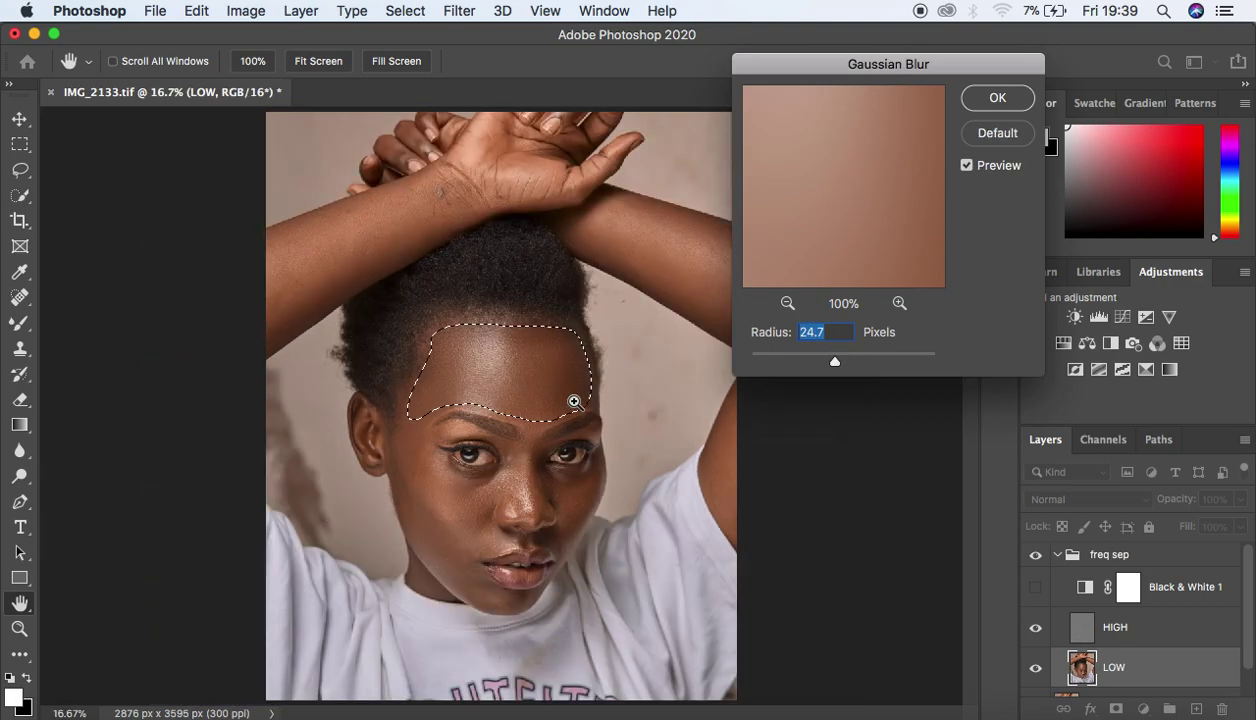
scroll(575, 401, "up", 2)
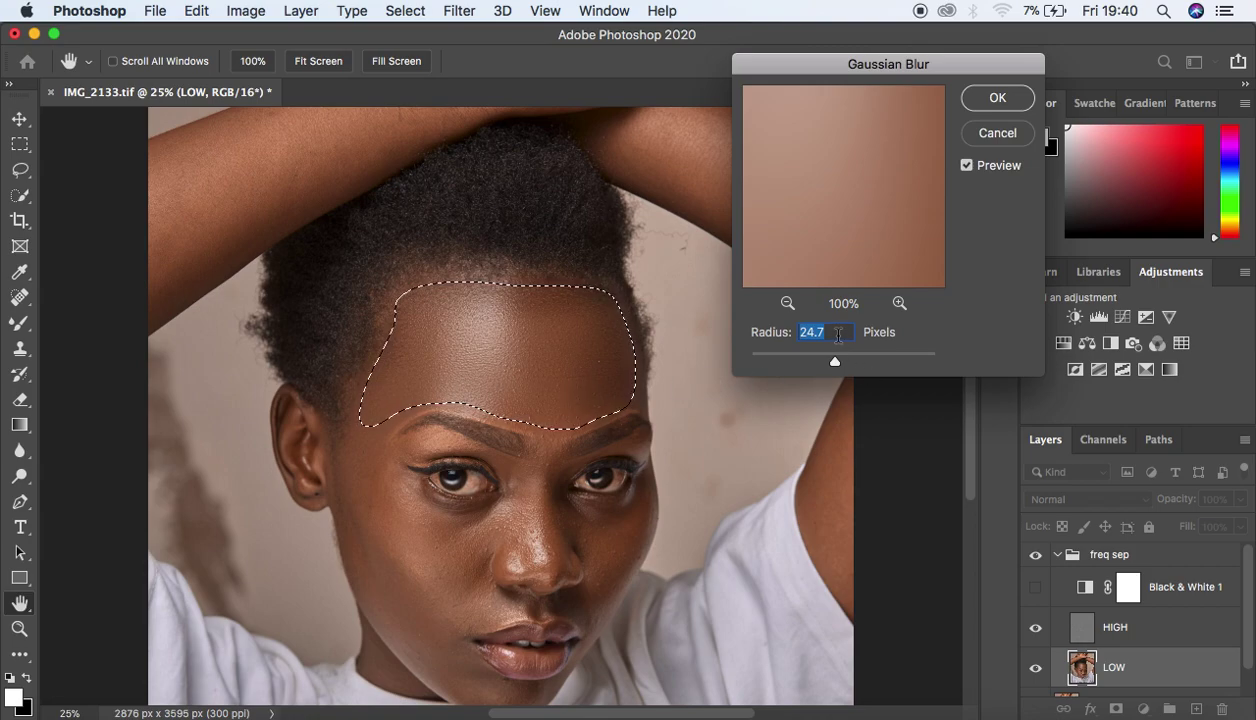
type("8")
double_click(819, 332)
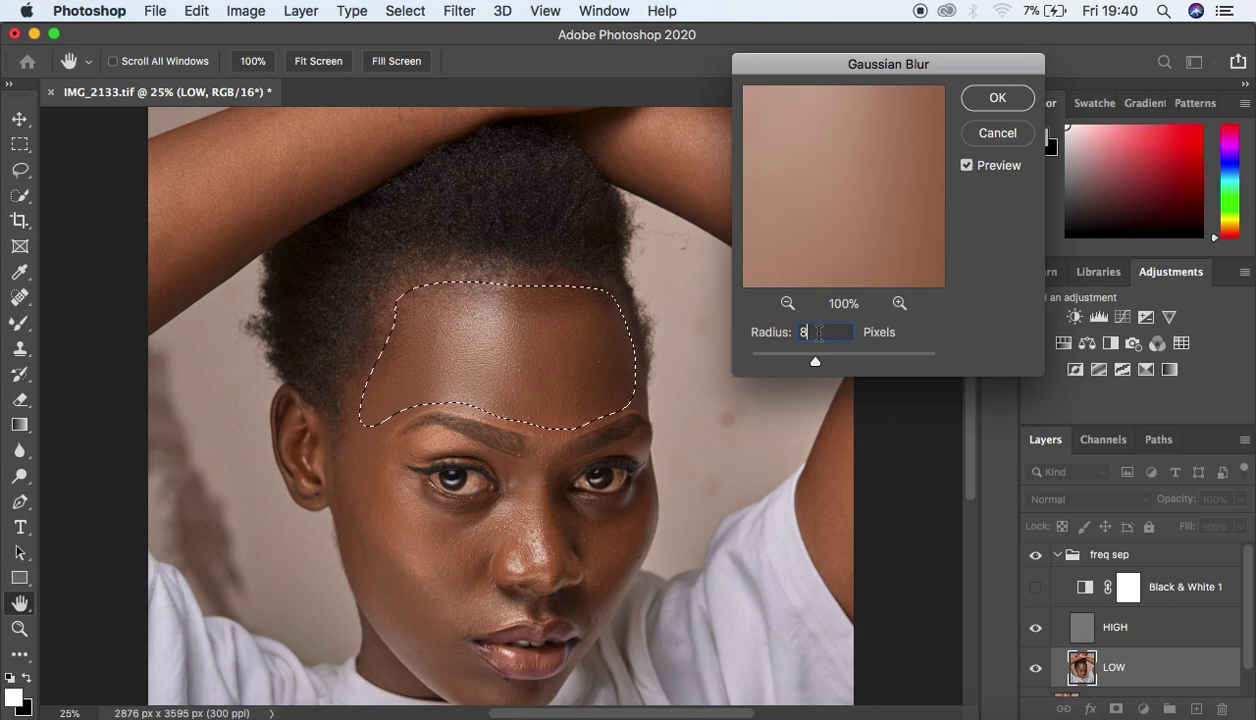
key("BackSpace")
type("24")
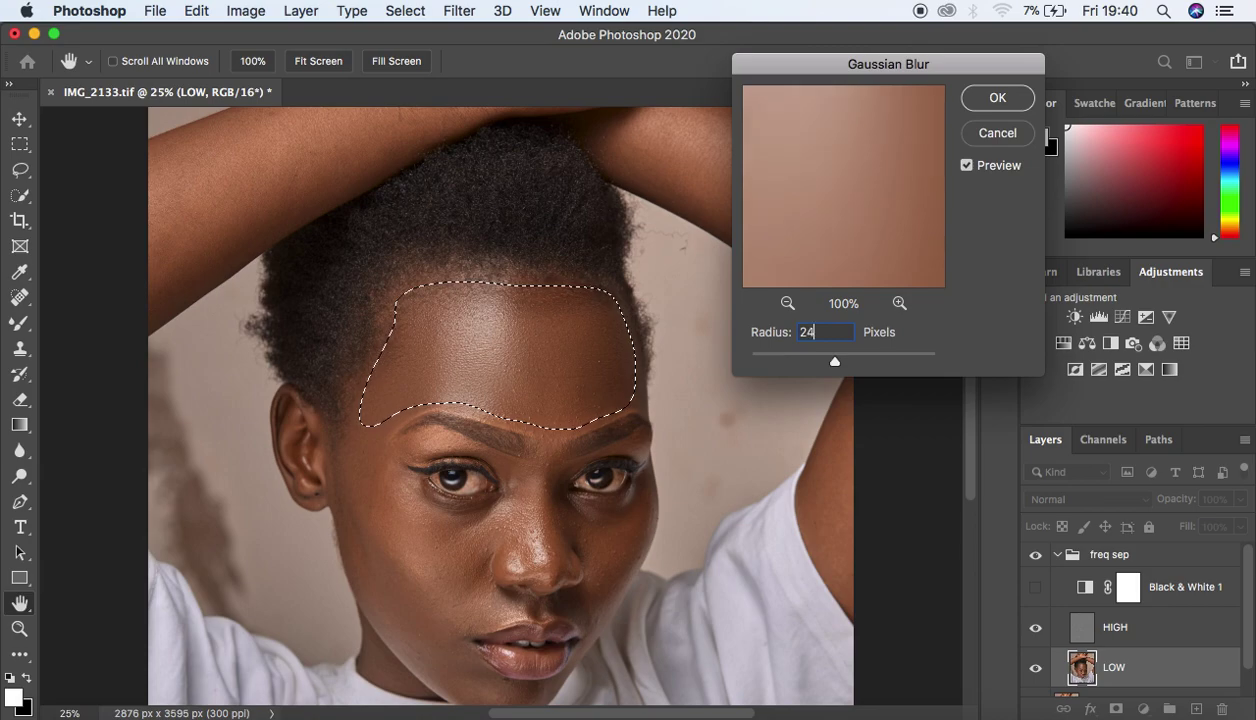
key("super+alt+equal")
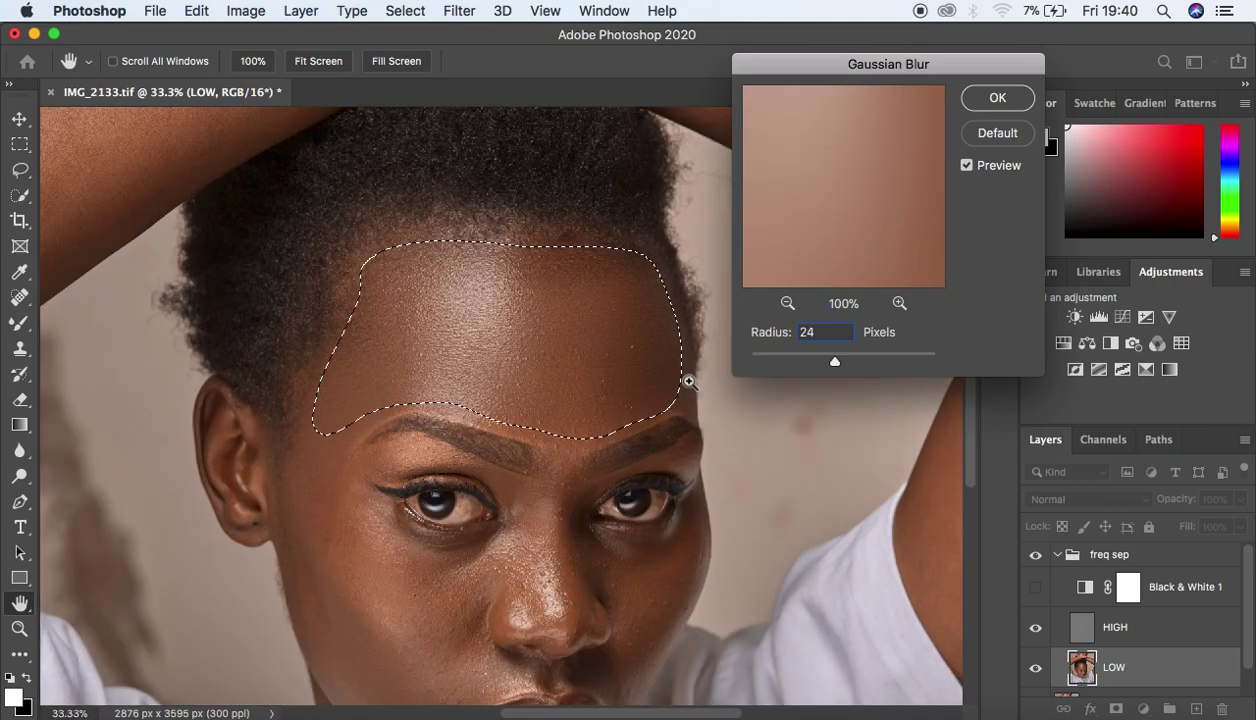
key("super+minus")
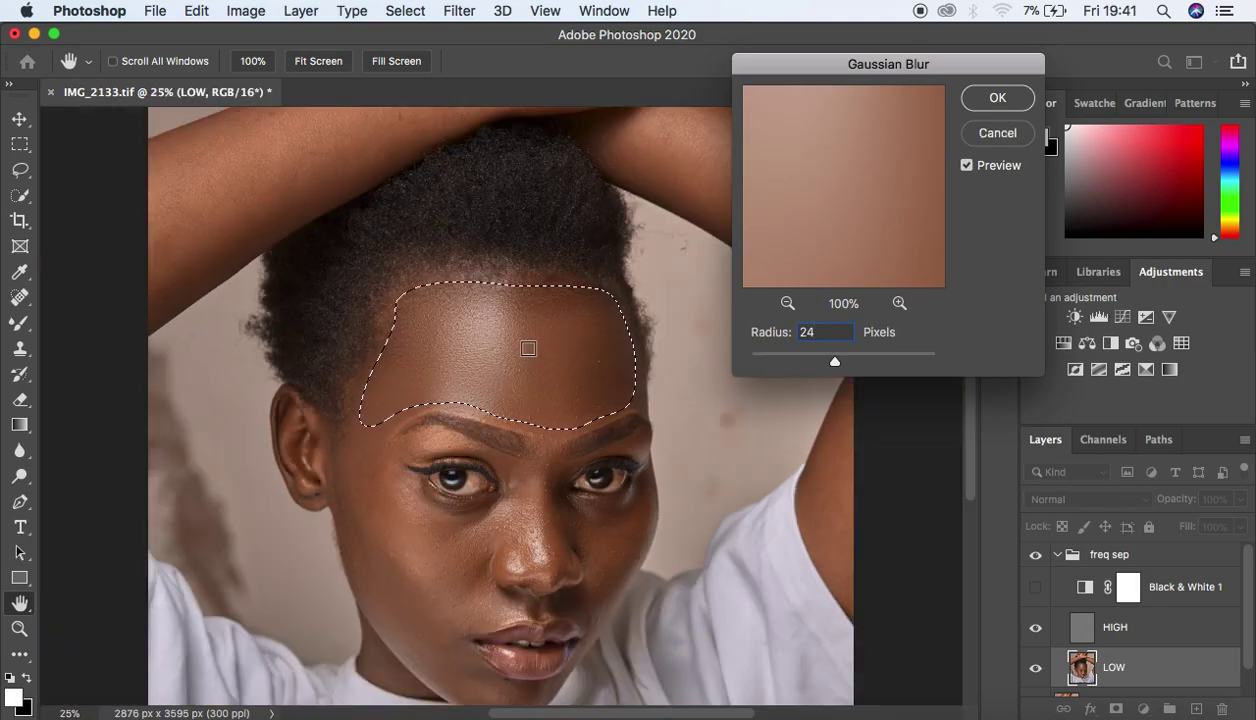
left_click(993, 99)
Step: Deselect the forehead and lasso a new selection around the cheek on the left
key("super+d")
left_click_drag(966, 410, 968, 440)
mouse_move(341, 364)
left_mouse_down()
mouse_move(403, 466)
mouse_move(450, 495)
mouse_move(480, 466)
mouse_move(478, 432)
mouse_move(427, 416)
mouse_move(362, 336)
left_mouse_up()
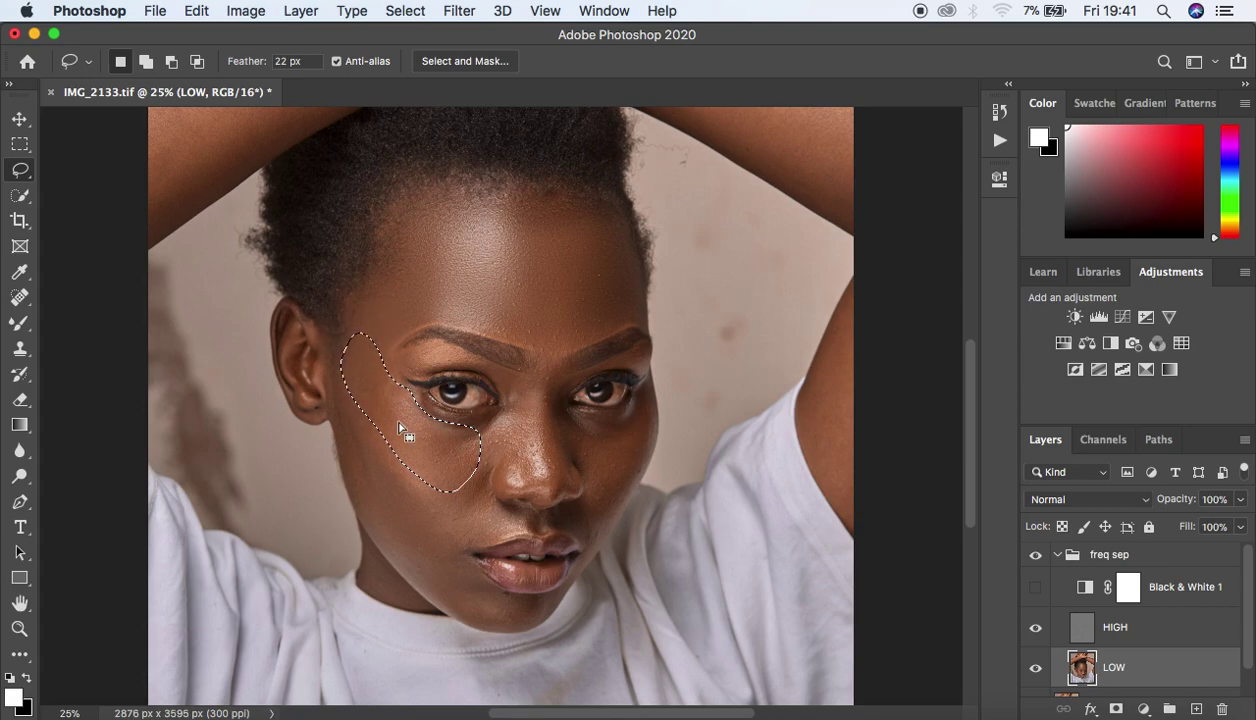
Step: Reapply the Gaussian Blur to the cheek selection, deselect it, and zoom to check
right_click(398, 358)
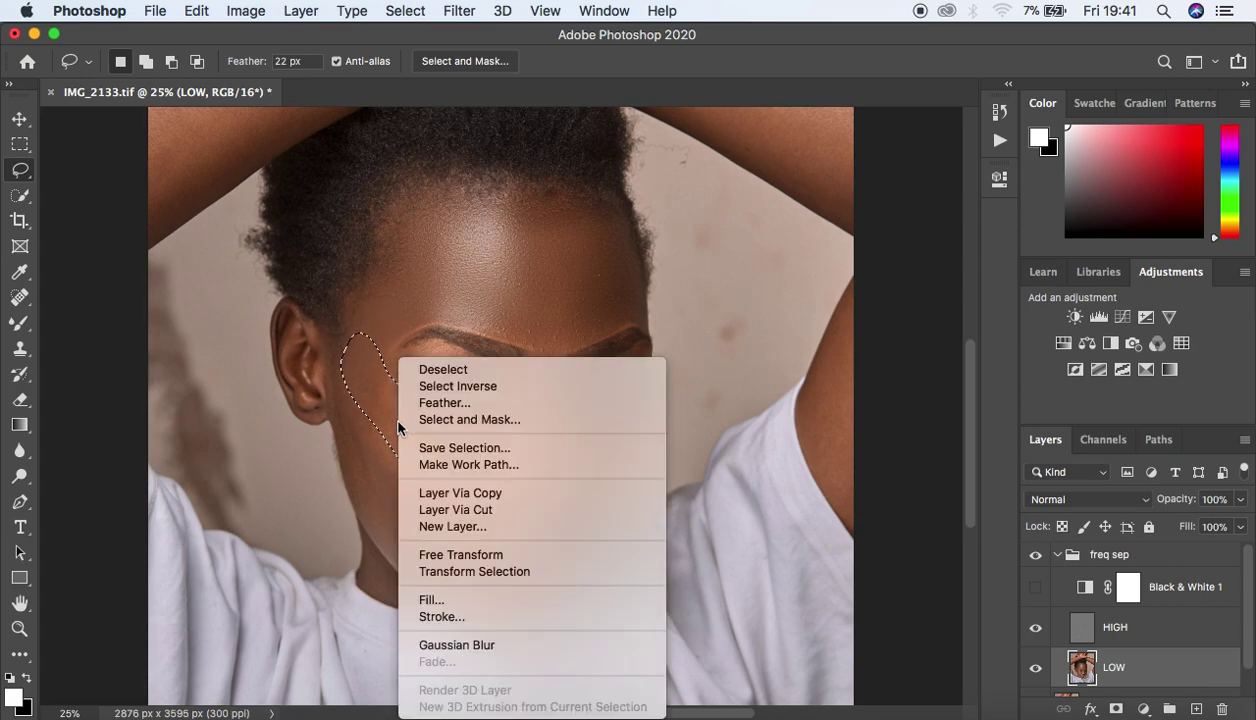
left_click(495, 646)
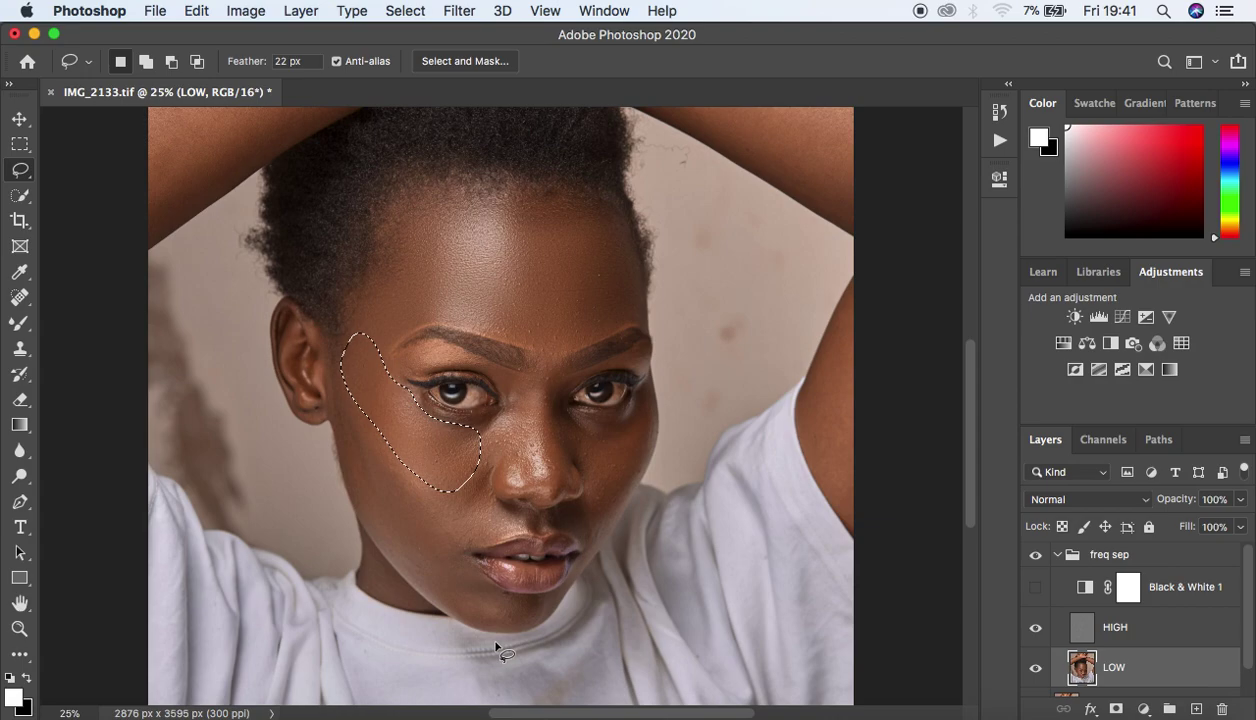
key("ctrl+d")
key("super+plus")
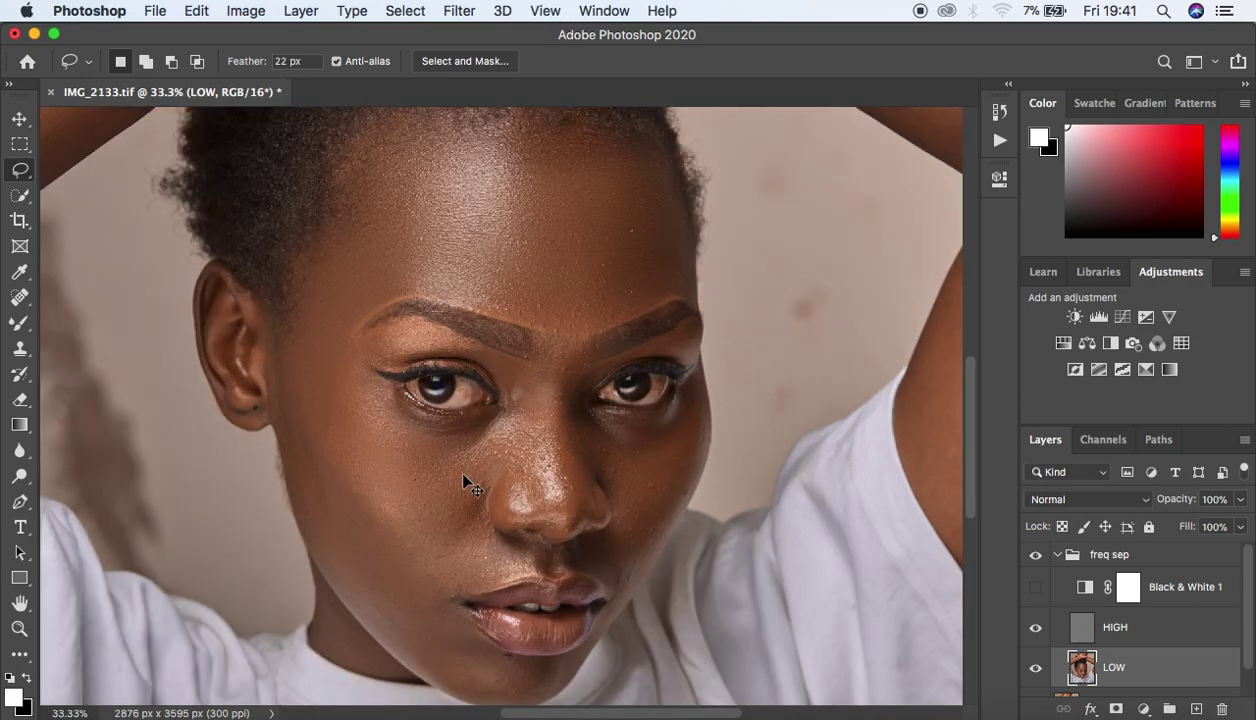
key("super+minus")
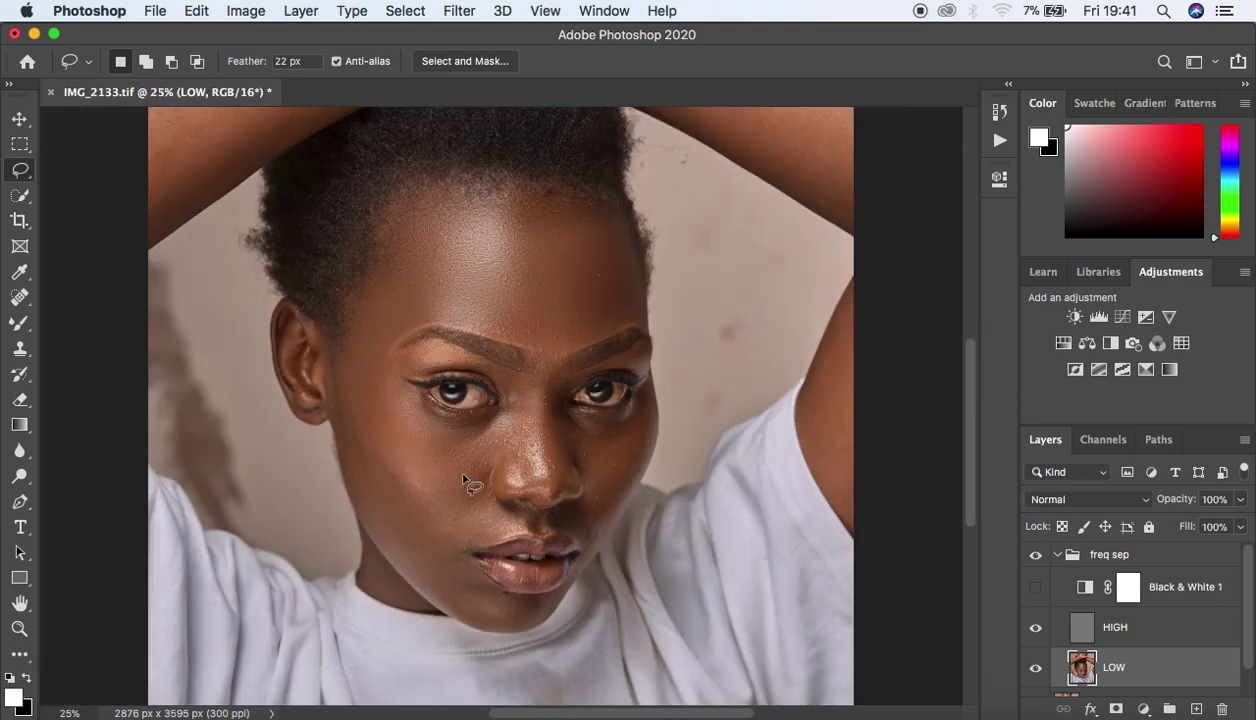